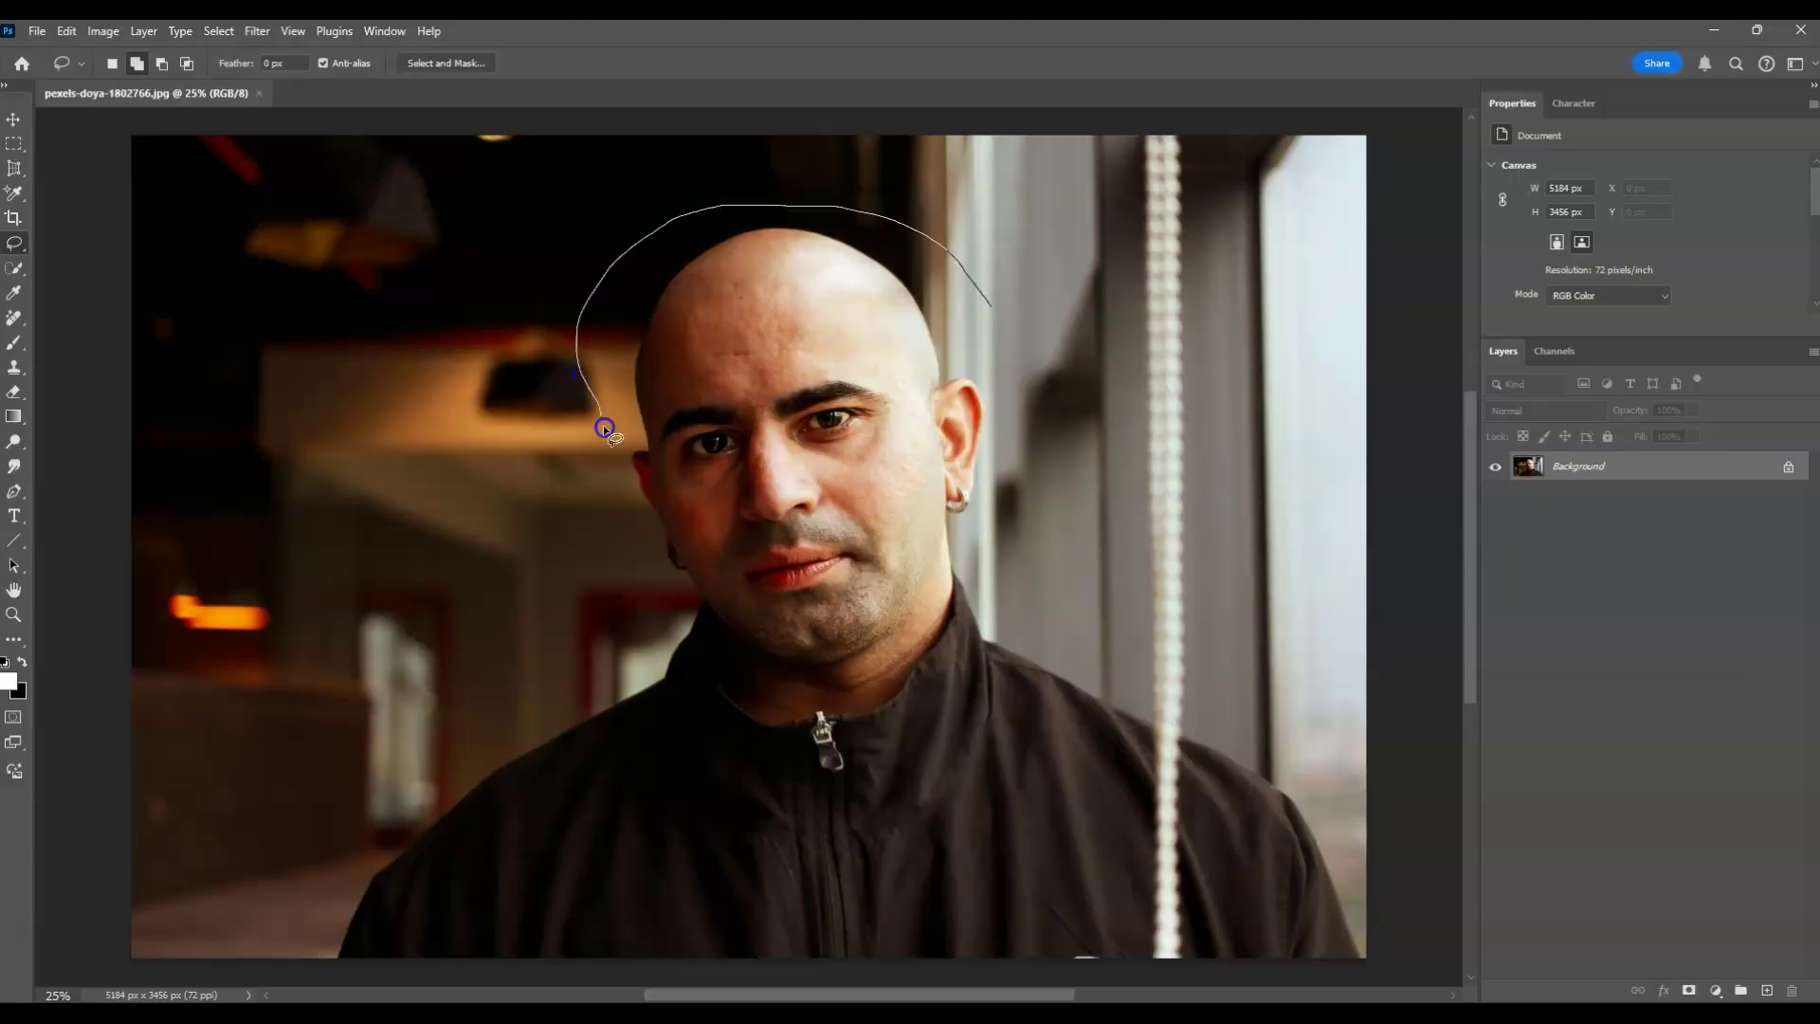
Outline the area around the bald head and generate 'hair' with Generative Fill
left_click_drag(601, 418, 735, 374)
left_click(384, 30)
left_click(642, 573)
type("hair")
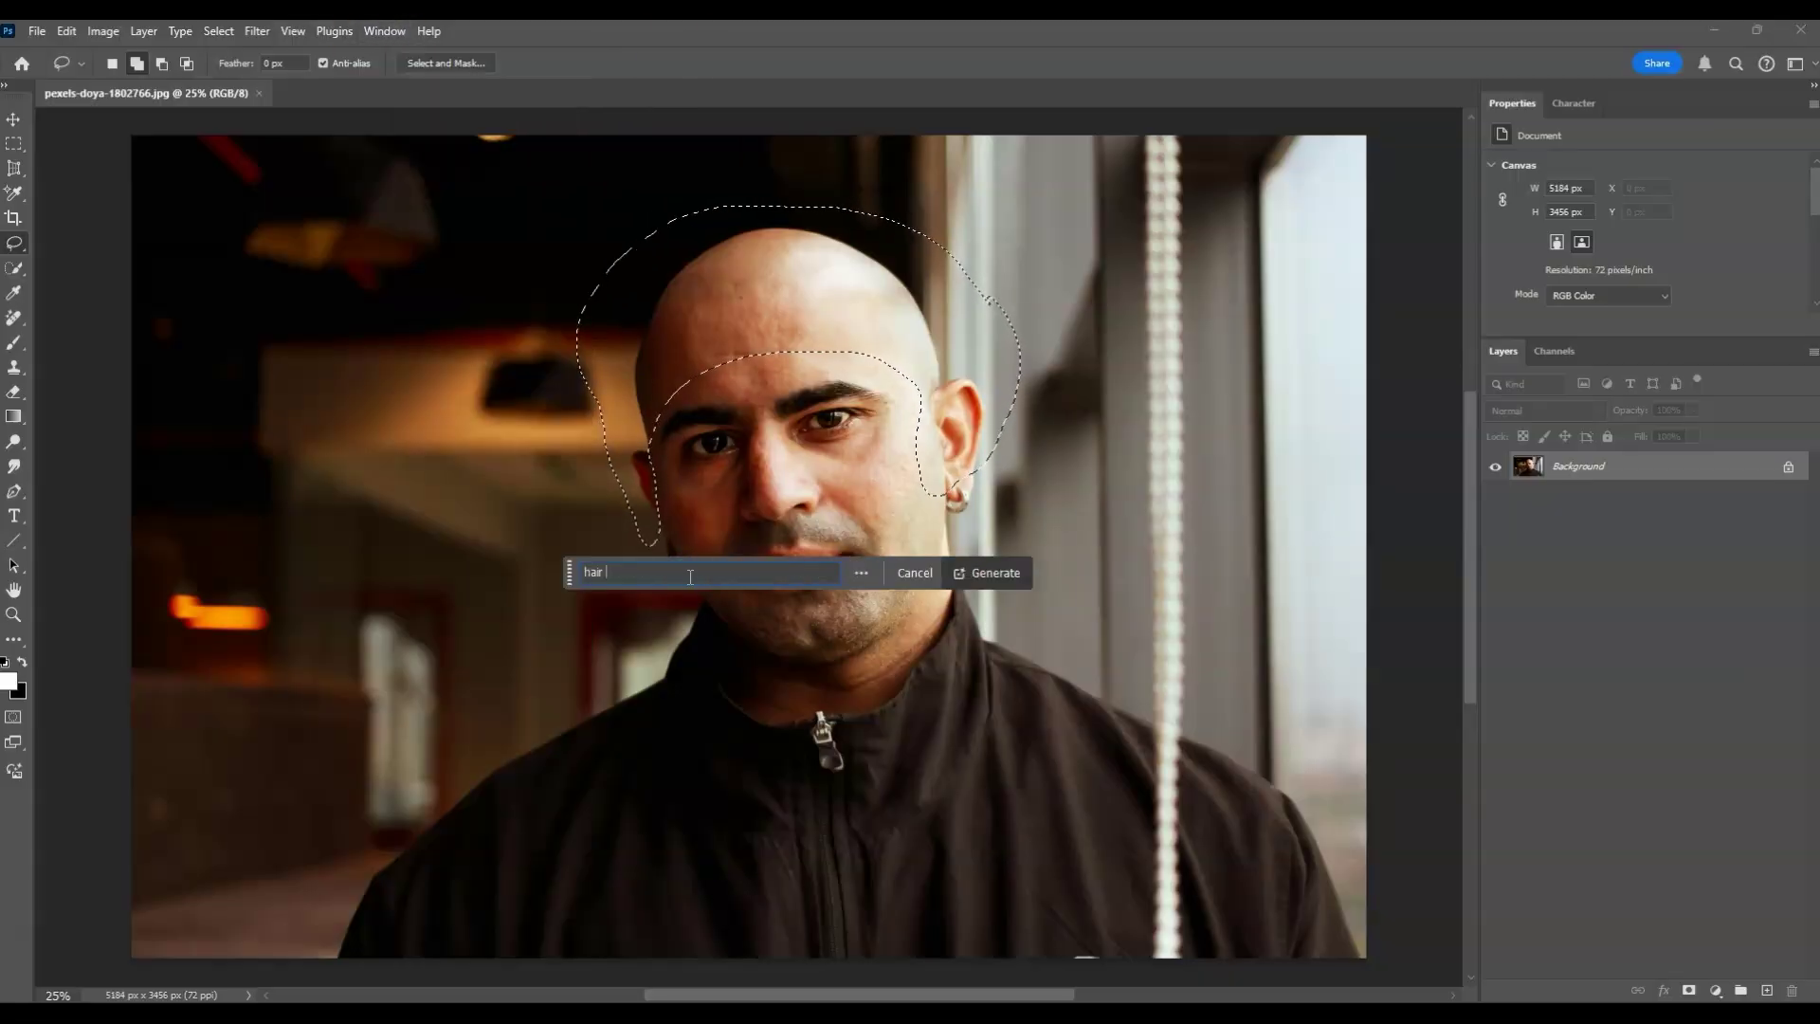
key("Return")
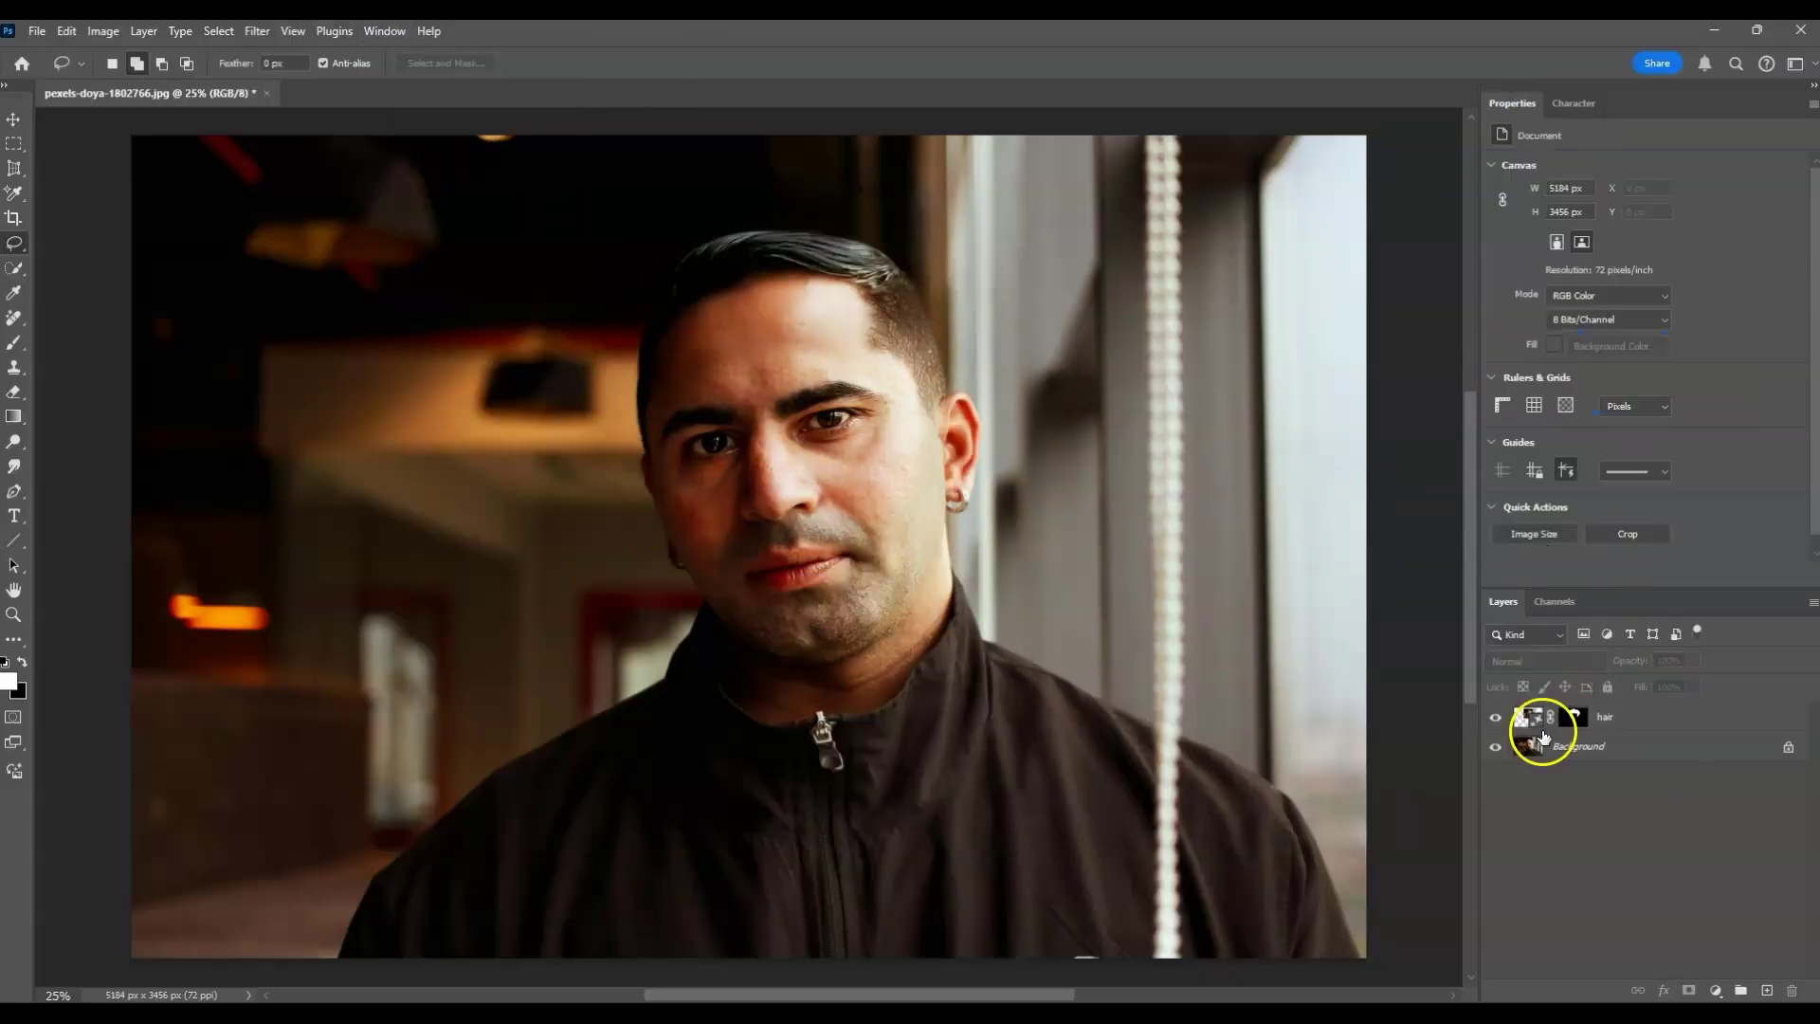
Hide the hair layer, outline head and shoulders on Background, and generate 'long curly hair'
left_click(1495, 717)
left_click(1593, 746)
mouse_move(946, 230)
left_mouse_down()
mouse_move(581, 691)
mouse_move(783, 781)
left_mouse_up()
left_click(739, 796)
type("long curly hair")
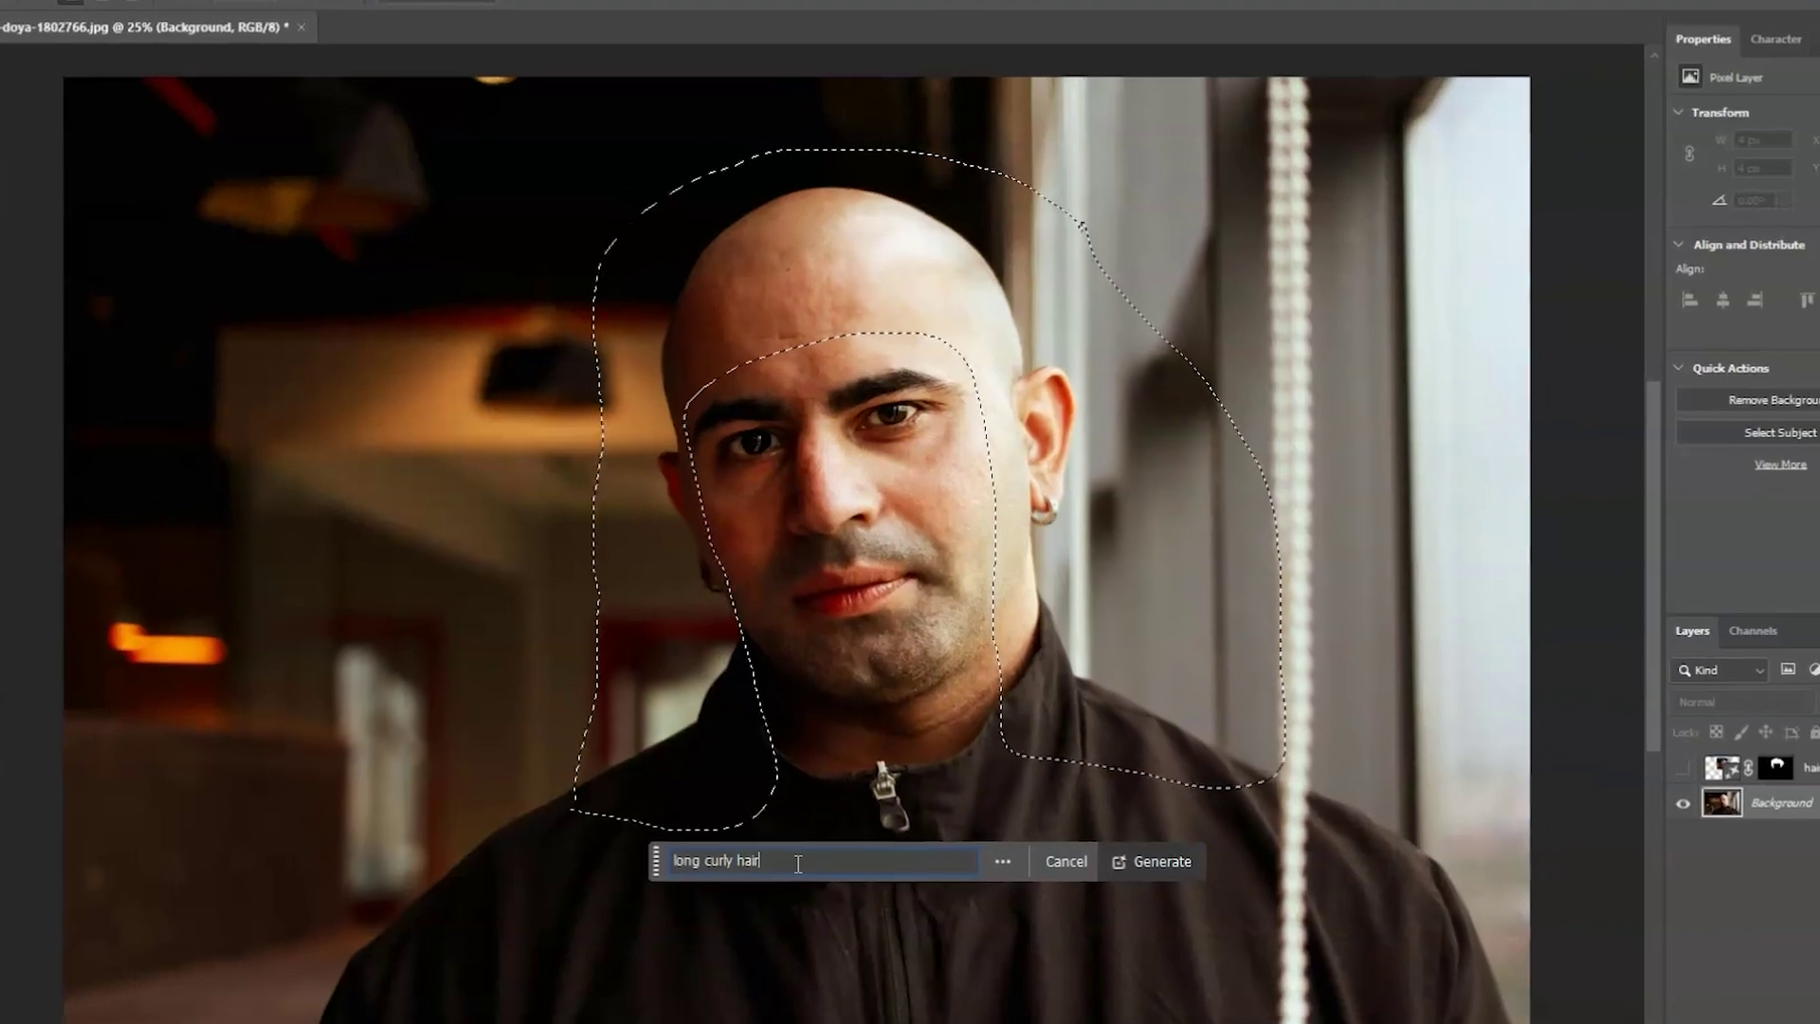
key("Return")
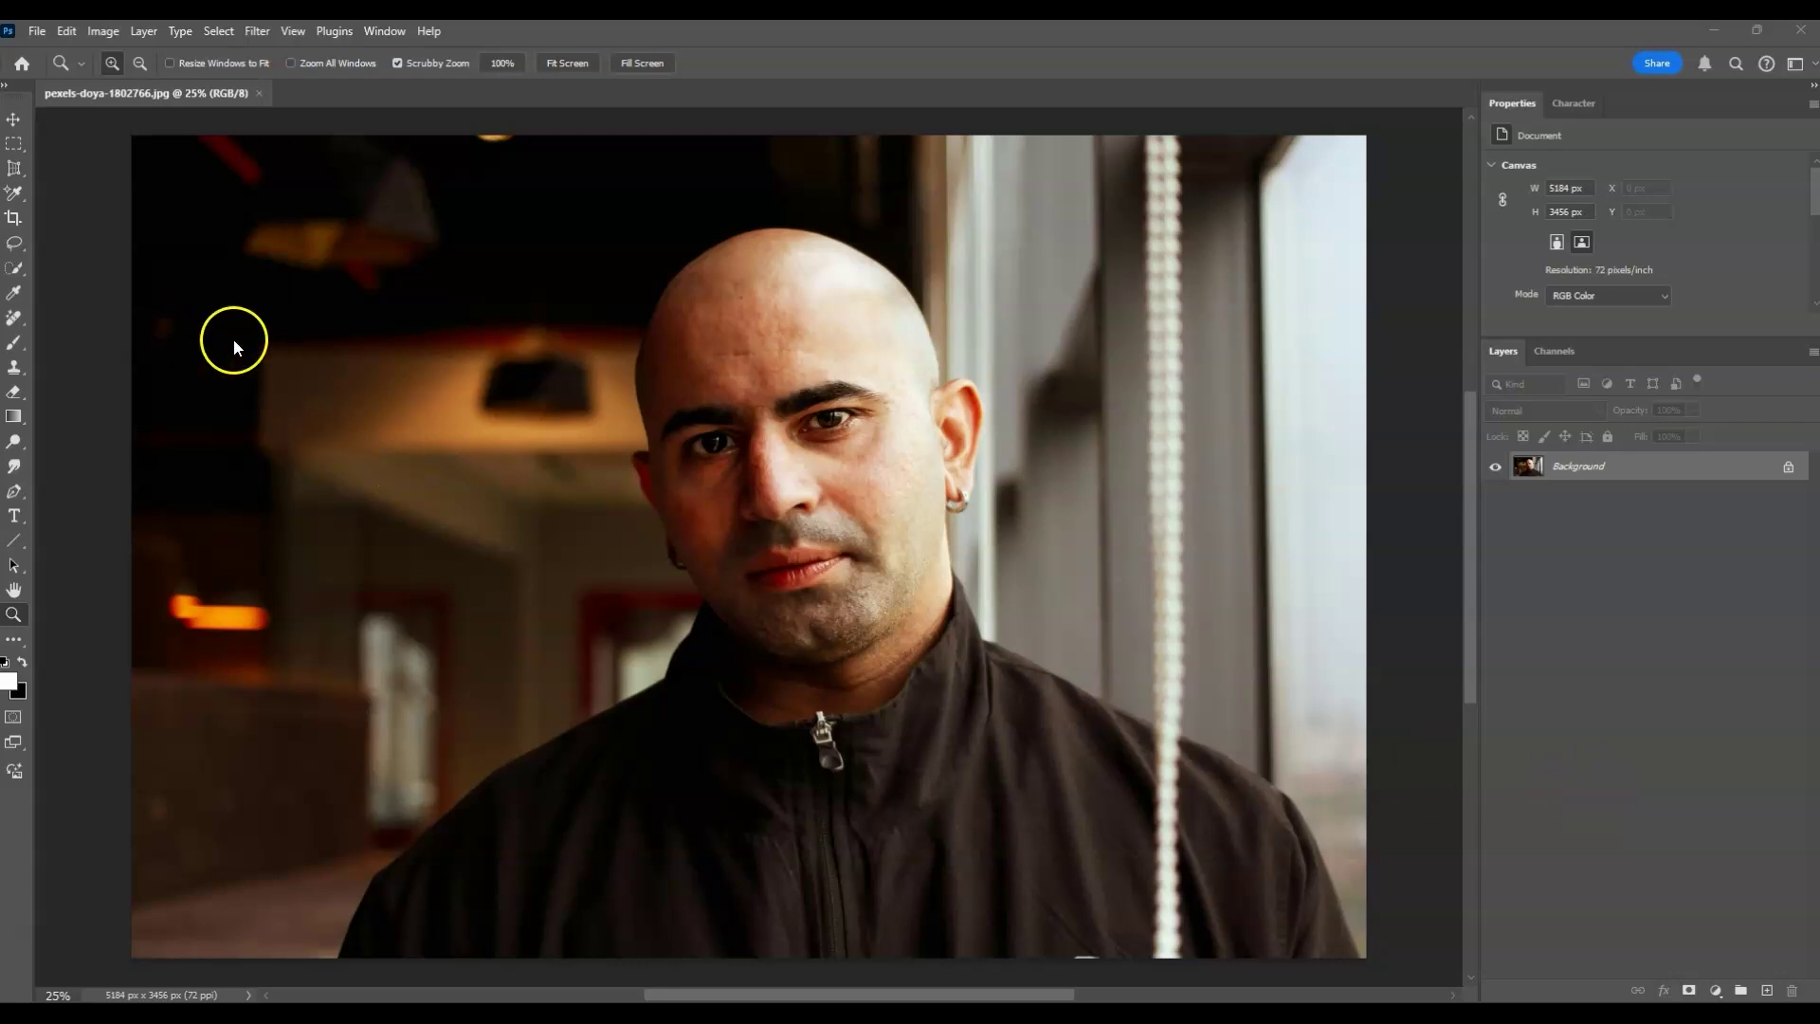
With the Lasso in Add to selection mode, loop over the head top and back across the forehead
left_click(12, 249)
left_click(12, 244)
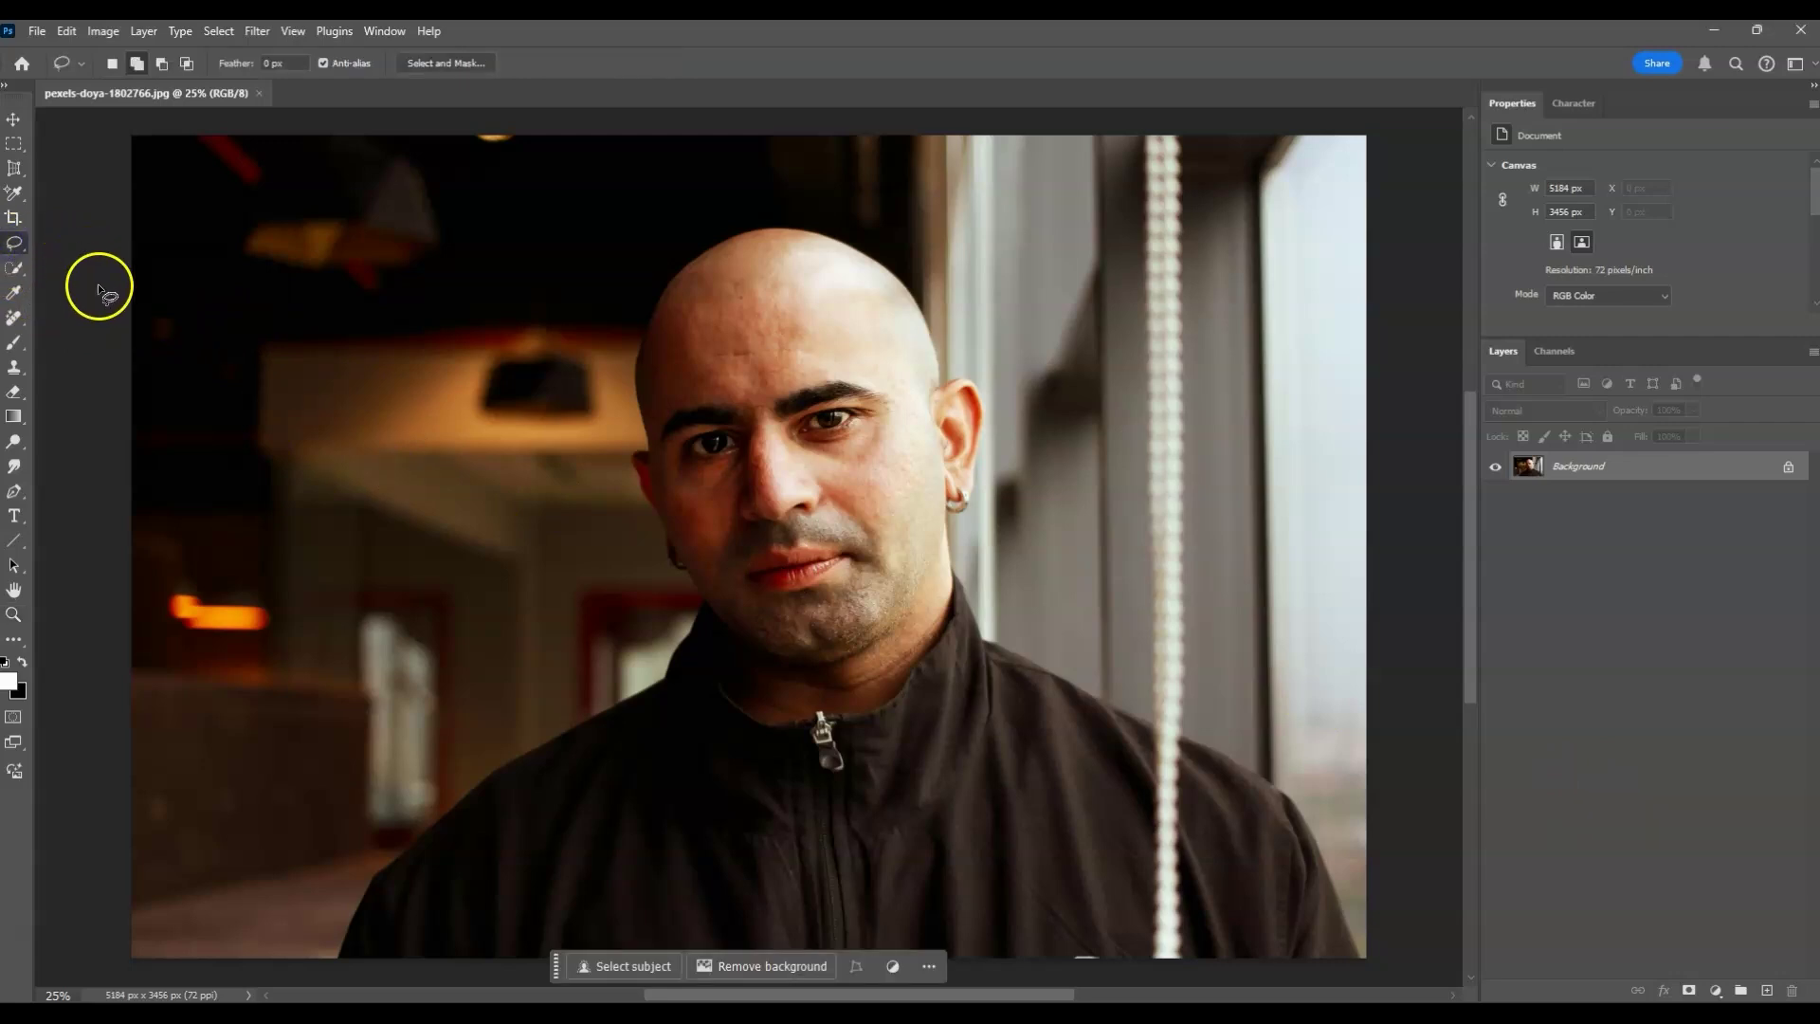
left_click(136, 63)
mouse_move(992, 305)
left_mouse_down()
mouse_move(918, 232)
mouse_move(843, 209)
mouse_move(710, 210)
mouse_move(607, 272)
mouse_move(576, 354)
mouse_move(603, 431)
left_mouse_up()
left_click_drag(648, 548, 651, 444)
mouse_move(770, 355)
left_mouse_down()
mouse_move(876, 360)
mouse_move(918, 389)
mouse_move(924, 490)
left_mouse_up()
left_click_drag(1007, 316, 1006, 318)
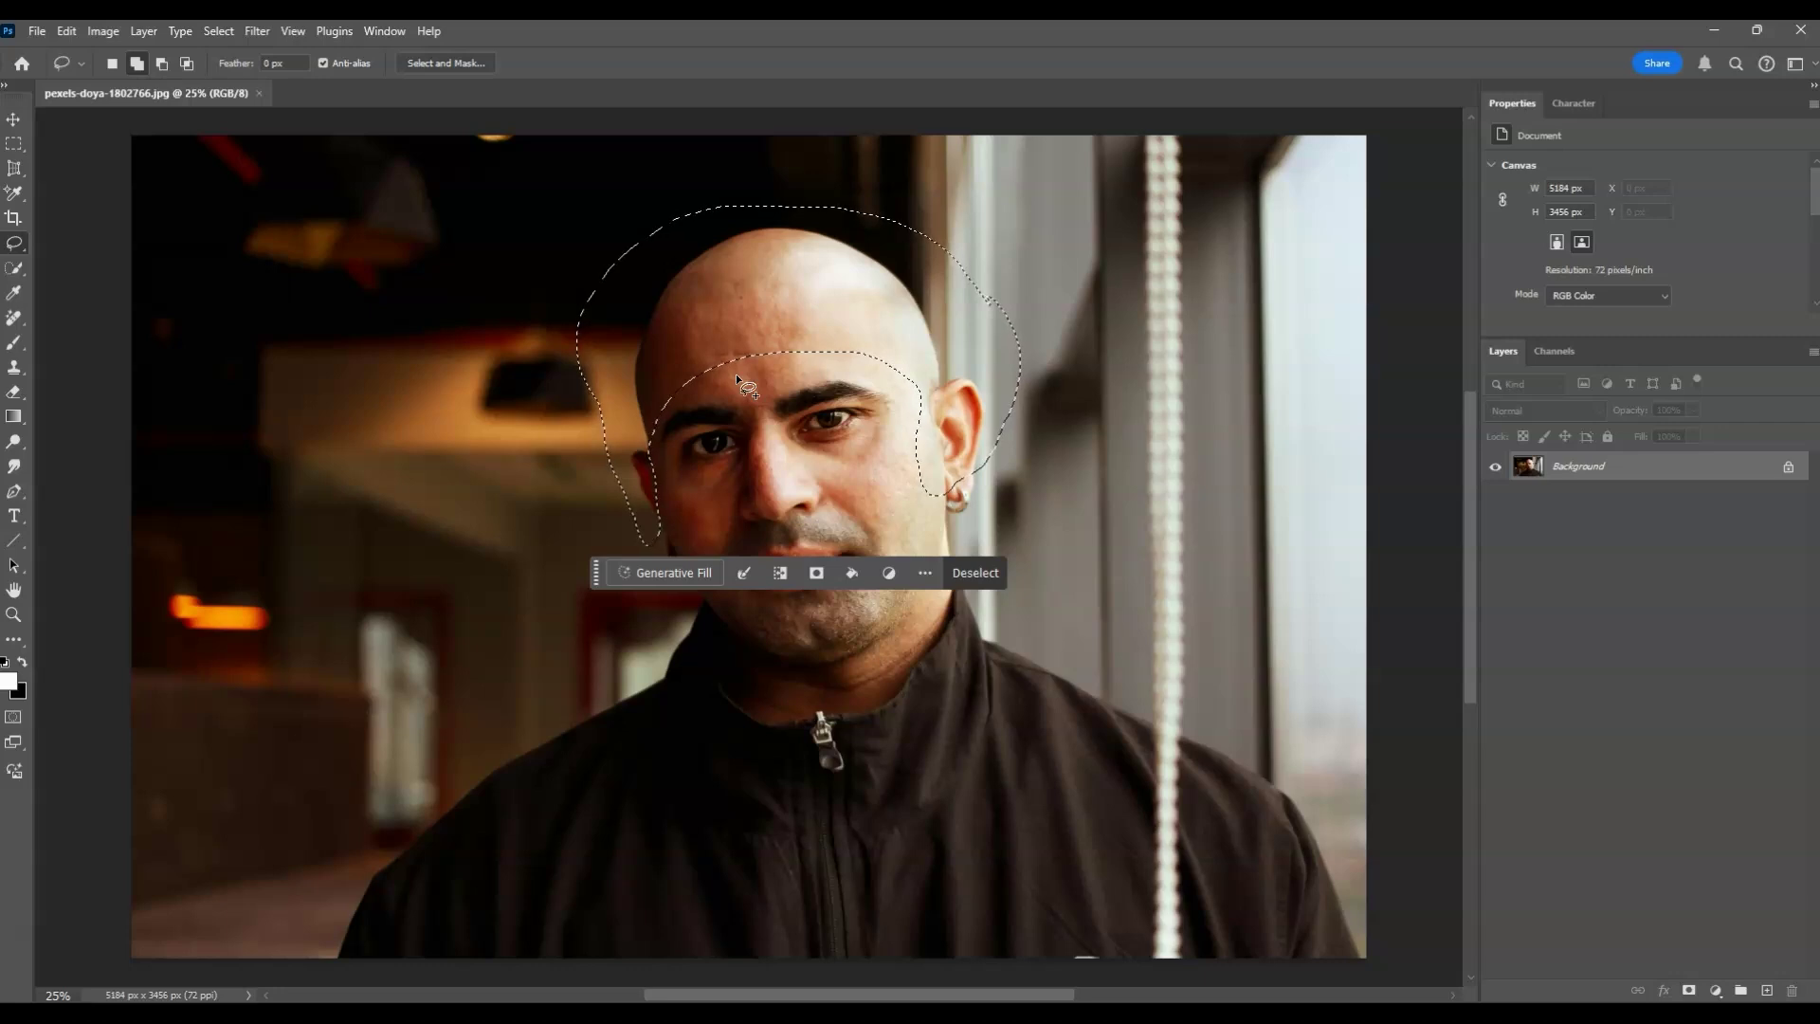
left_click_drag(747, 368, 895, 489)
left_click(383, 31)
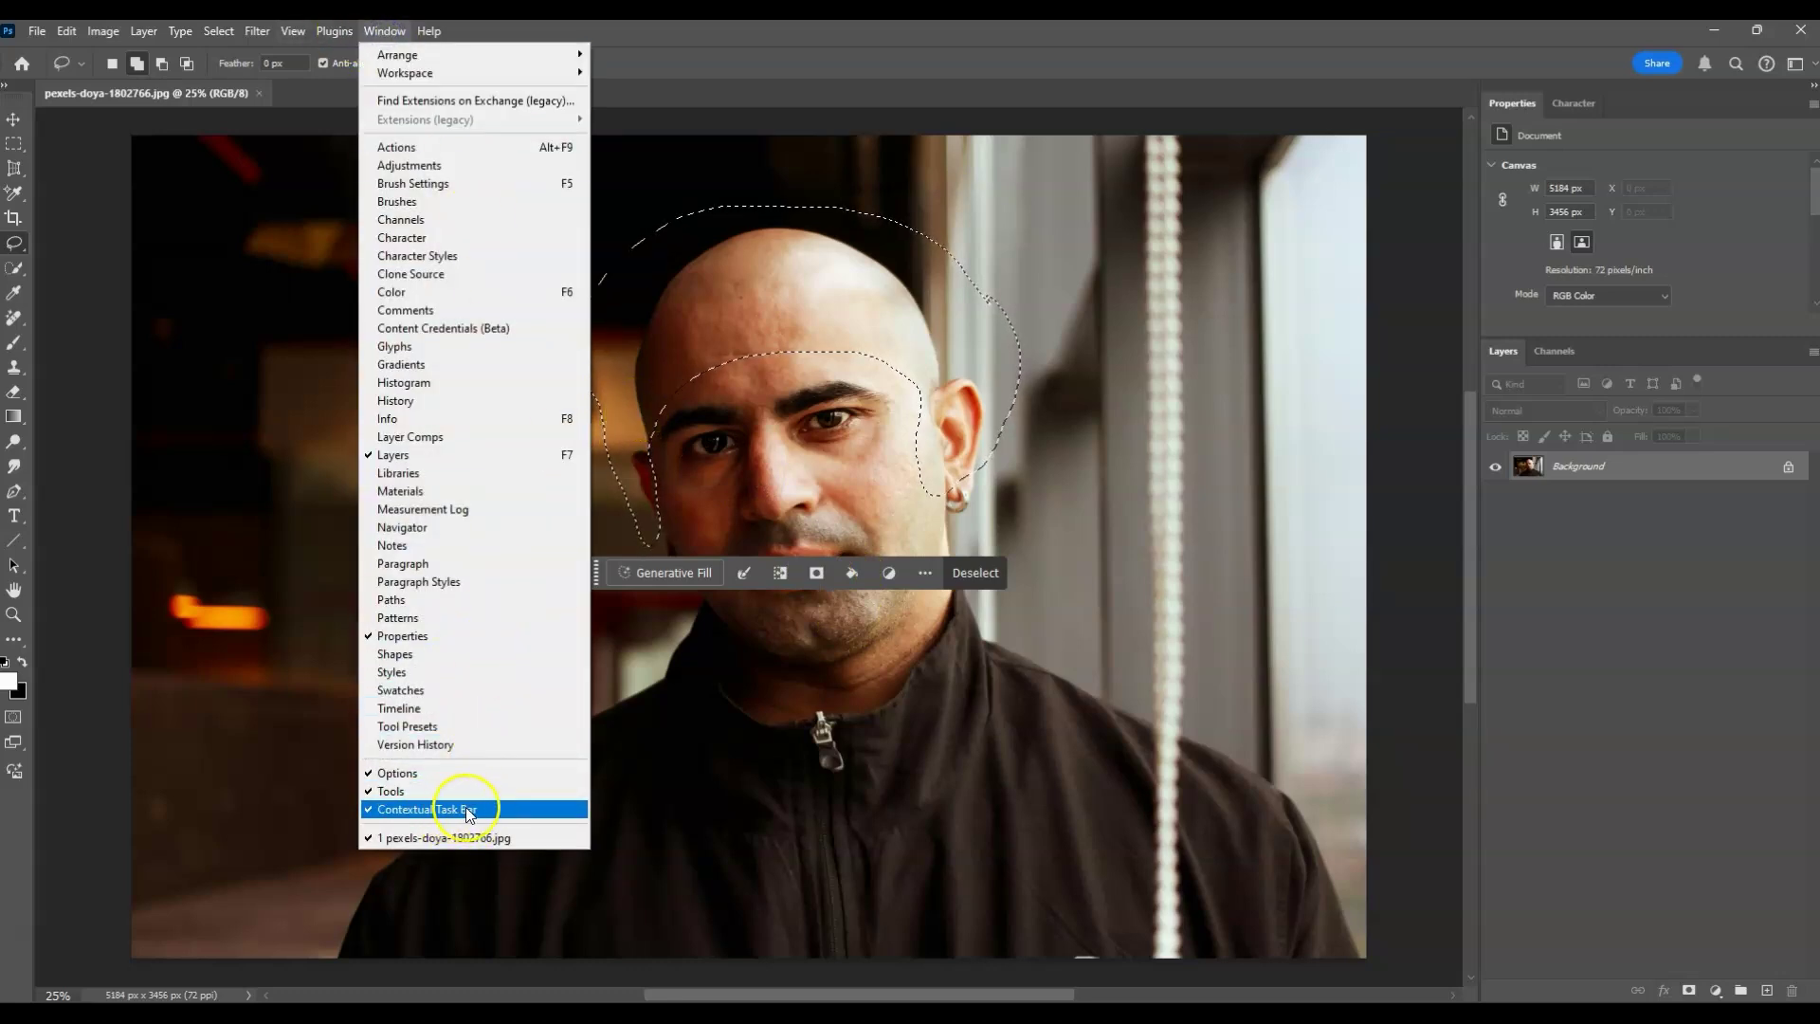
left_click(680, 26)
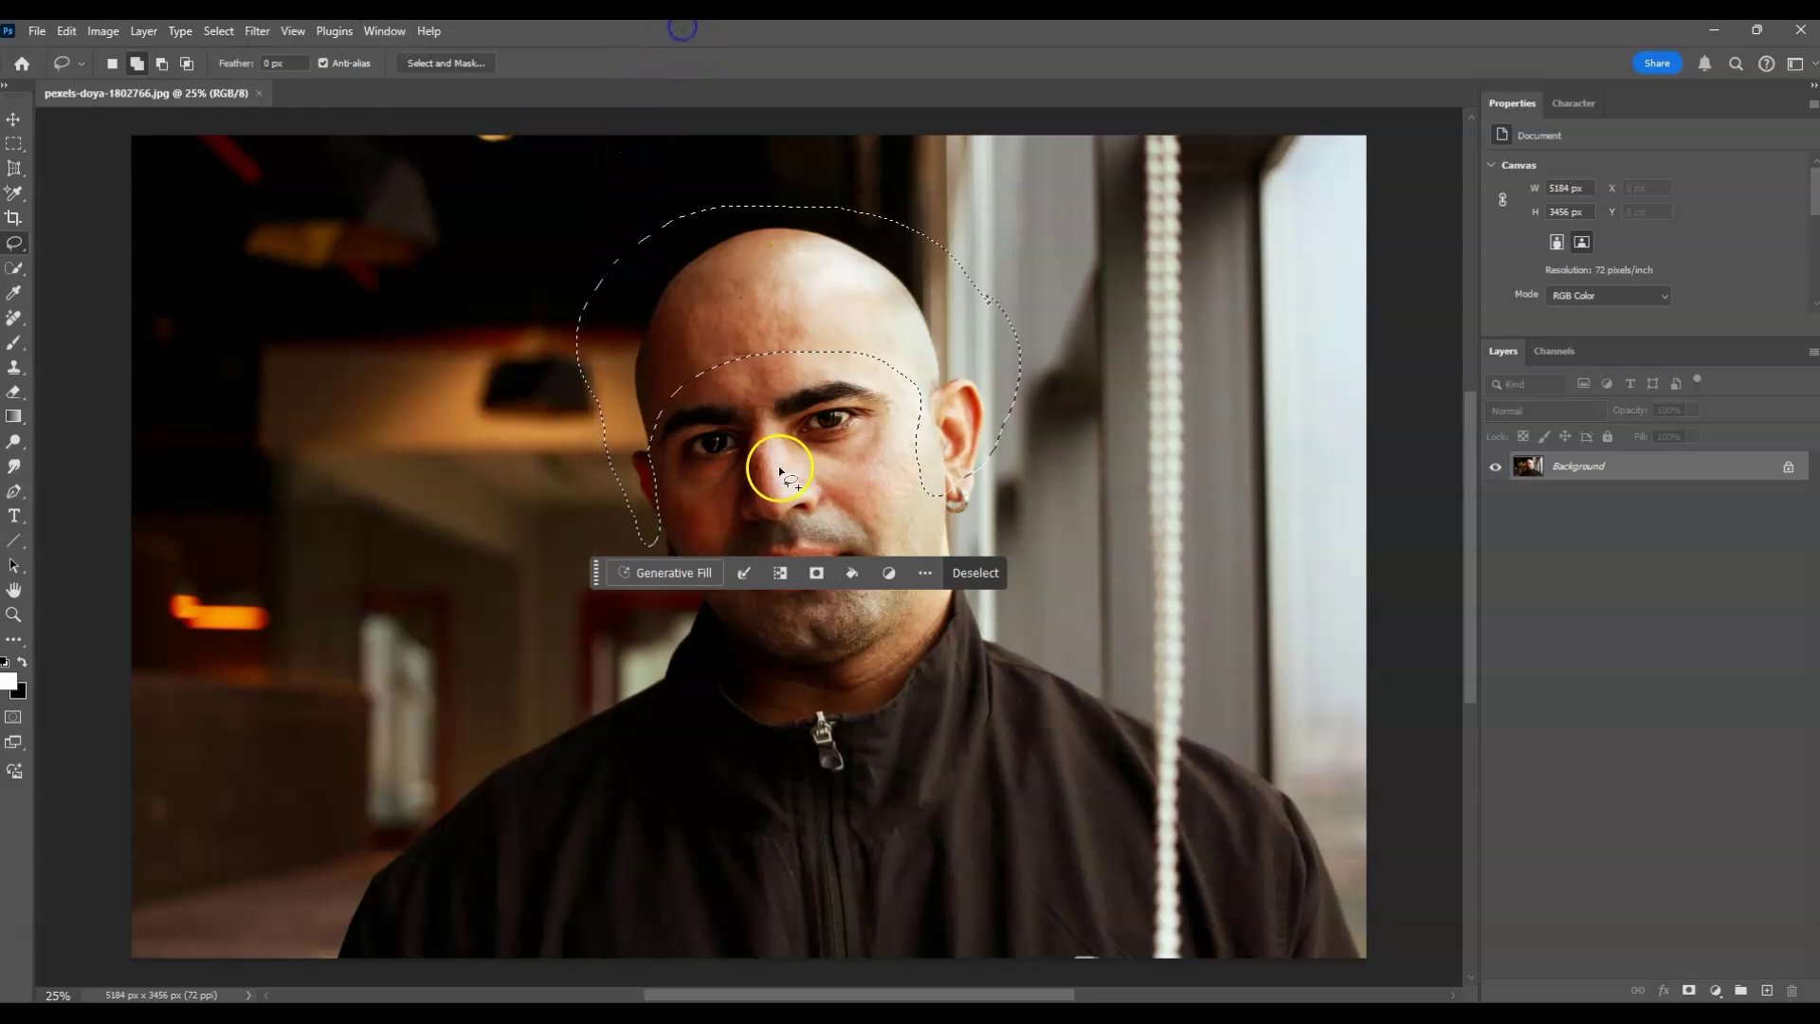
Generate into the head selection with the Generative Fill prompt 'hair', creating a 'hair' layer
left_click(680, 572)
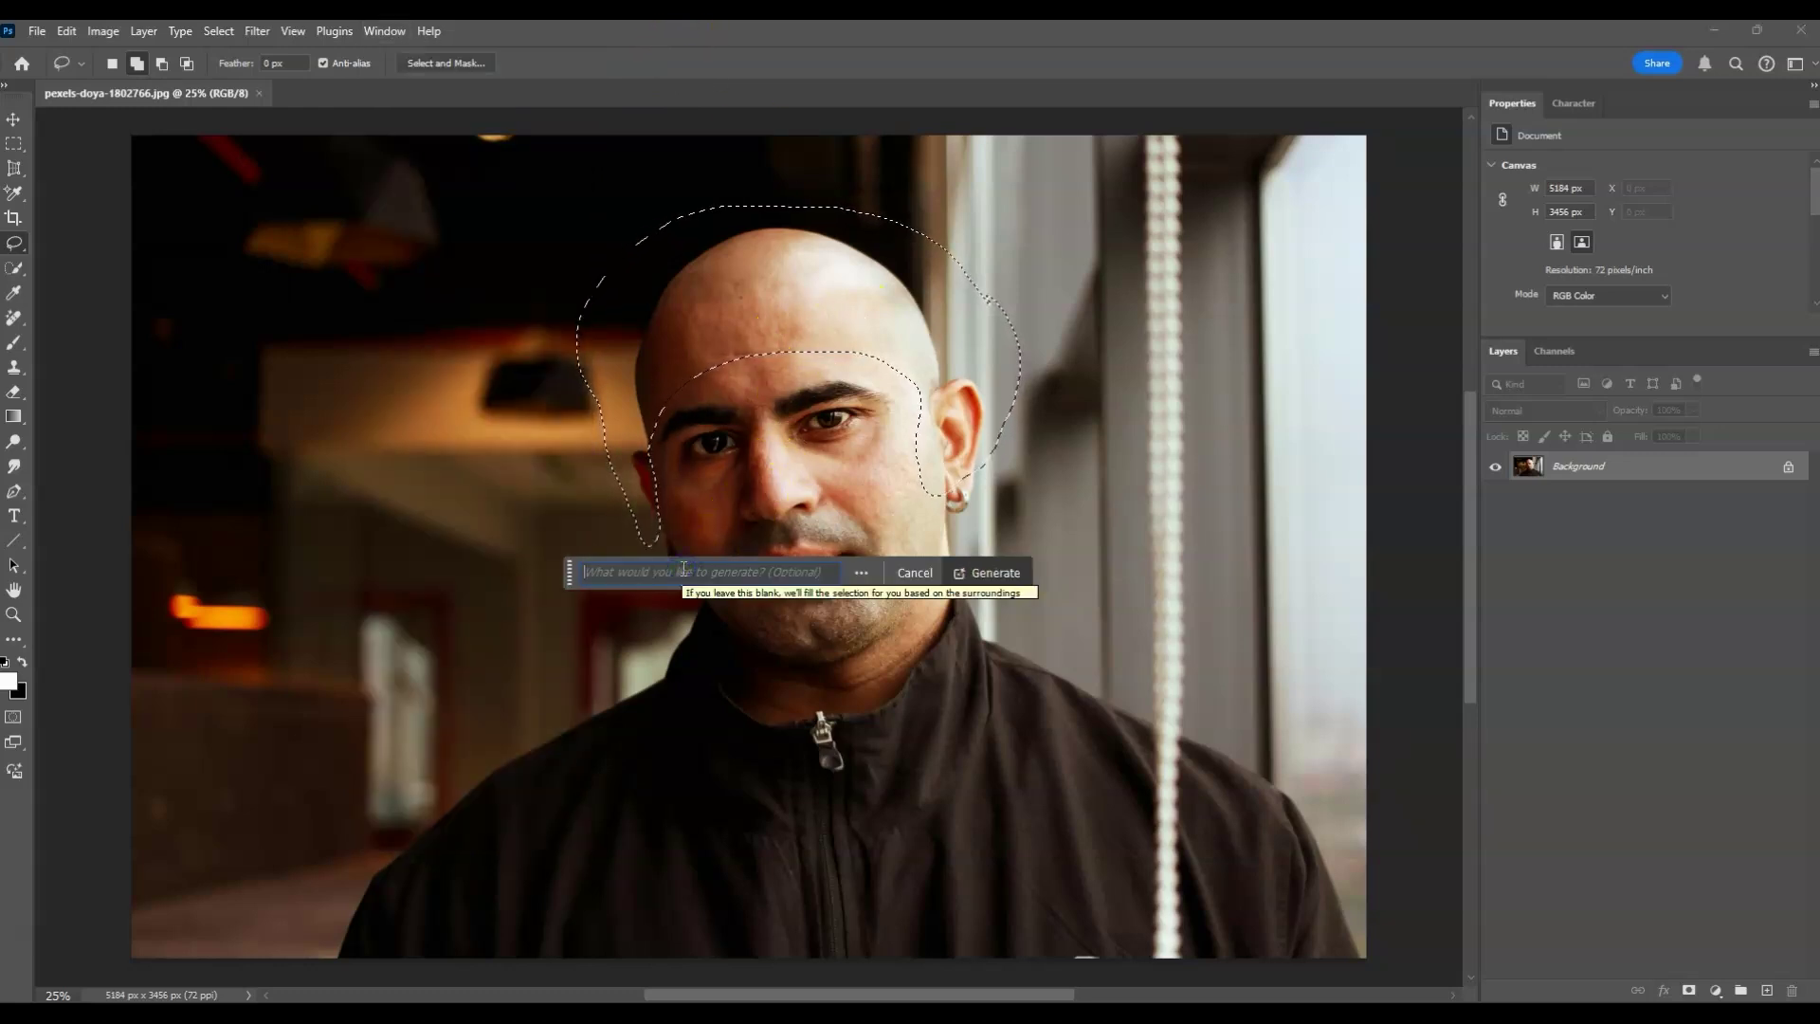
left_click(690, 578)
type("hair")
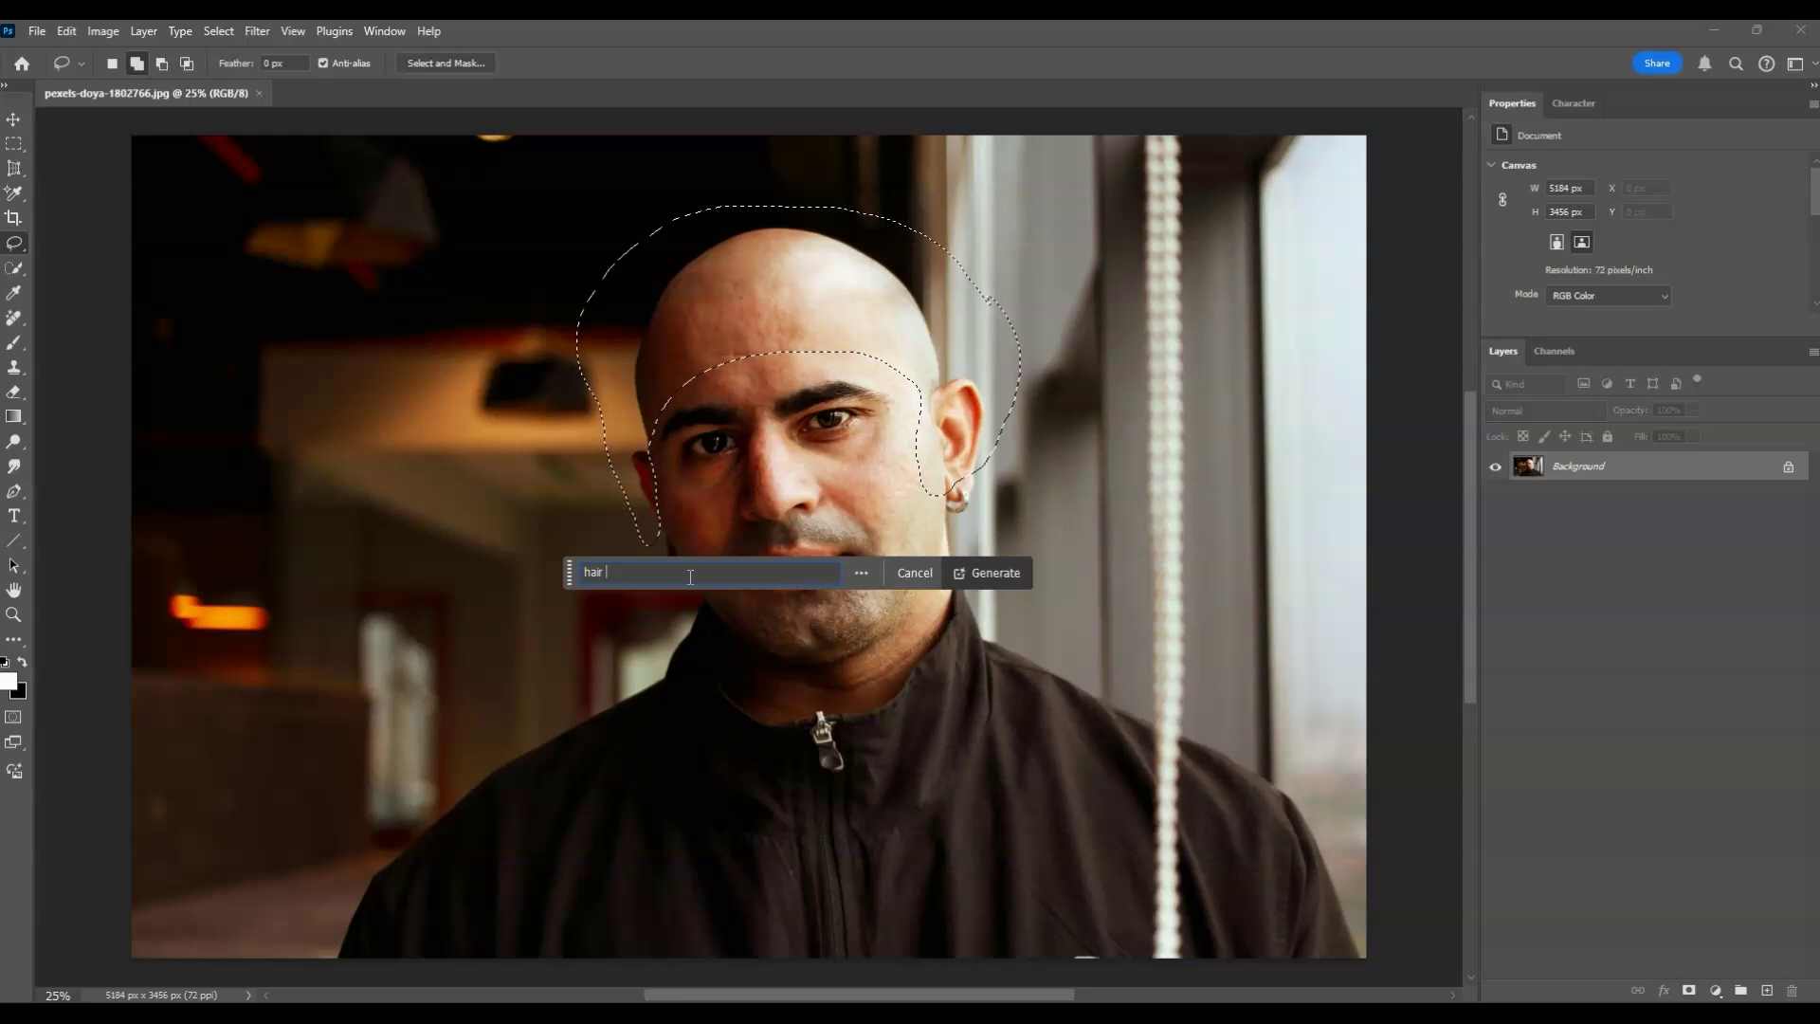
left_click(957, 573)
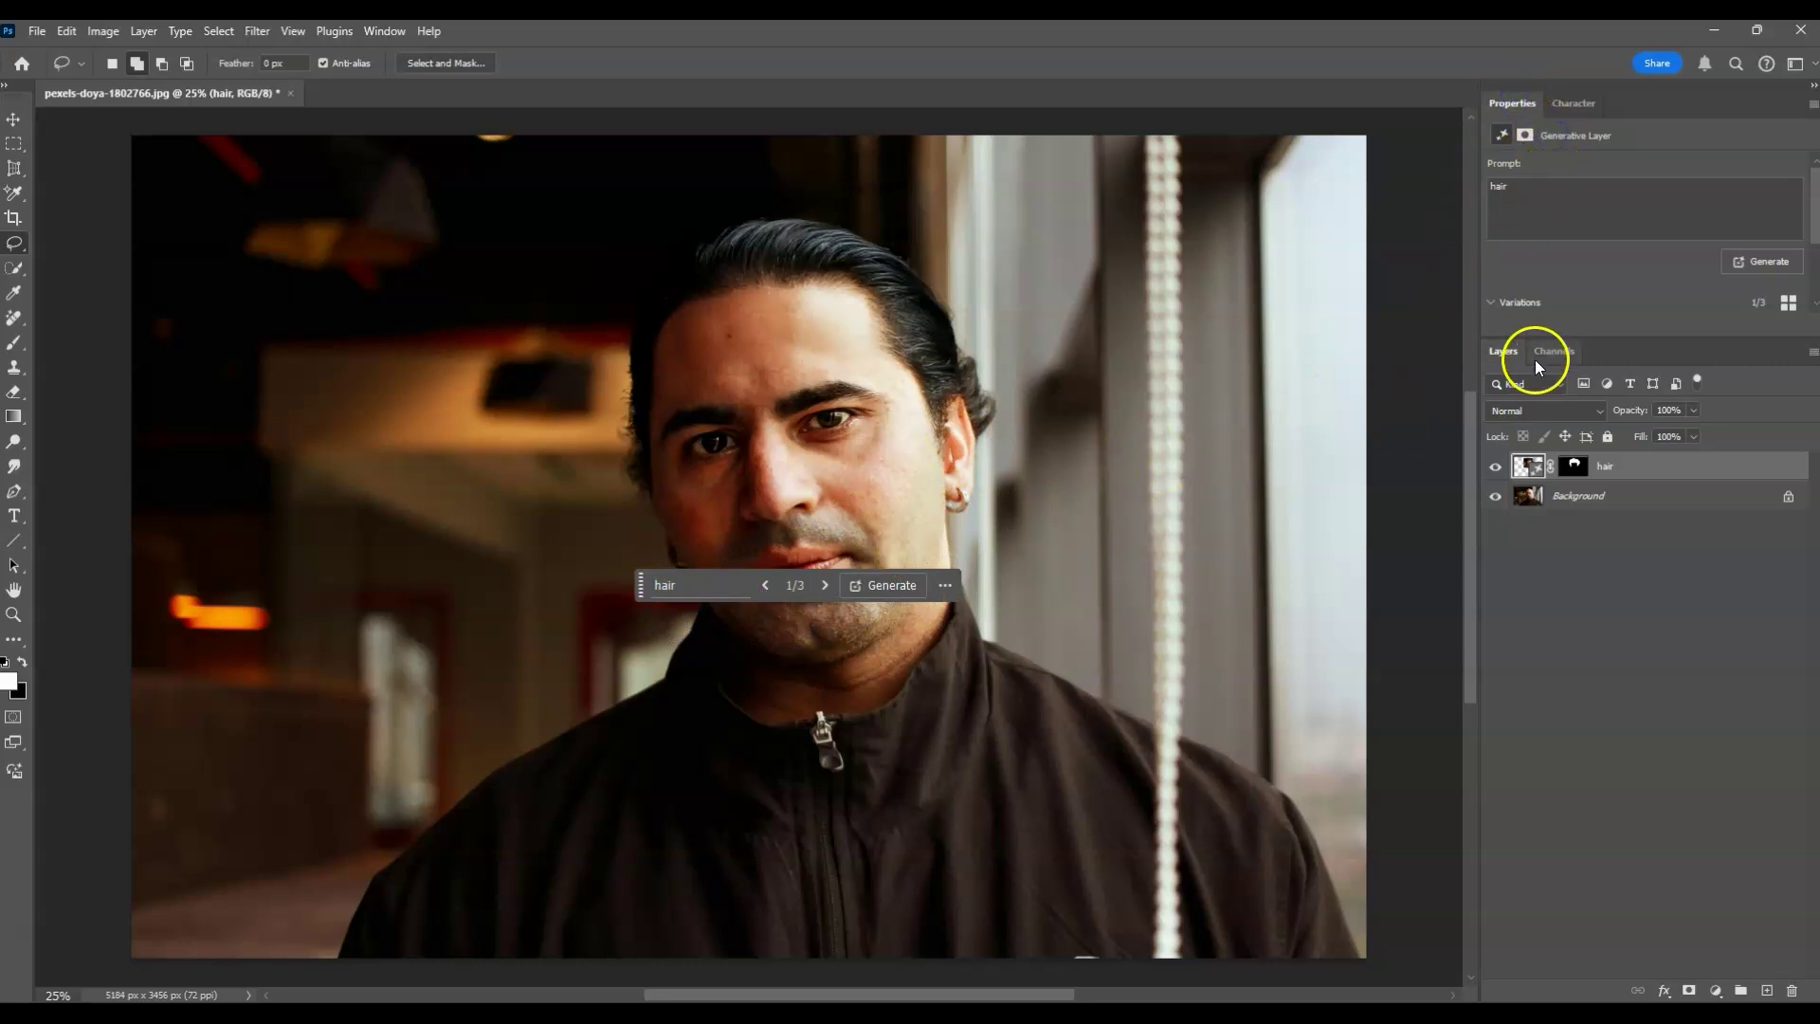
Expand and enlarge the Variations panel, preview variations 2 and 3, keep variation 2, then deselect
left_click(1510, 302)
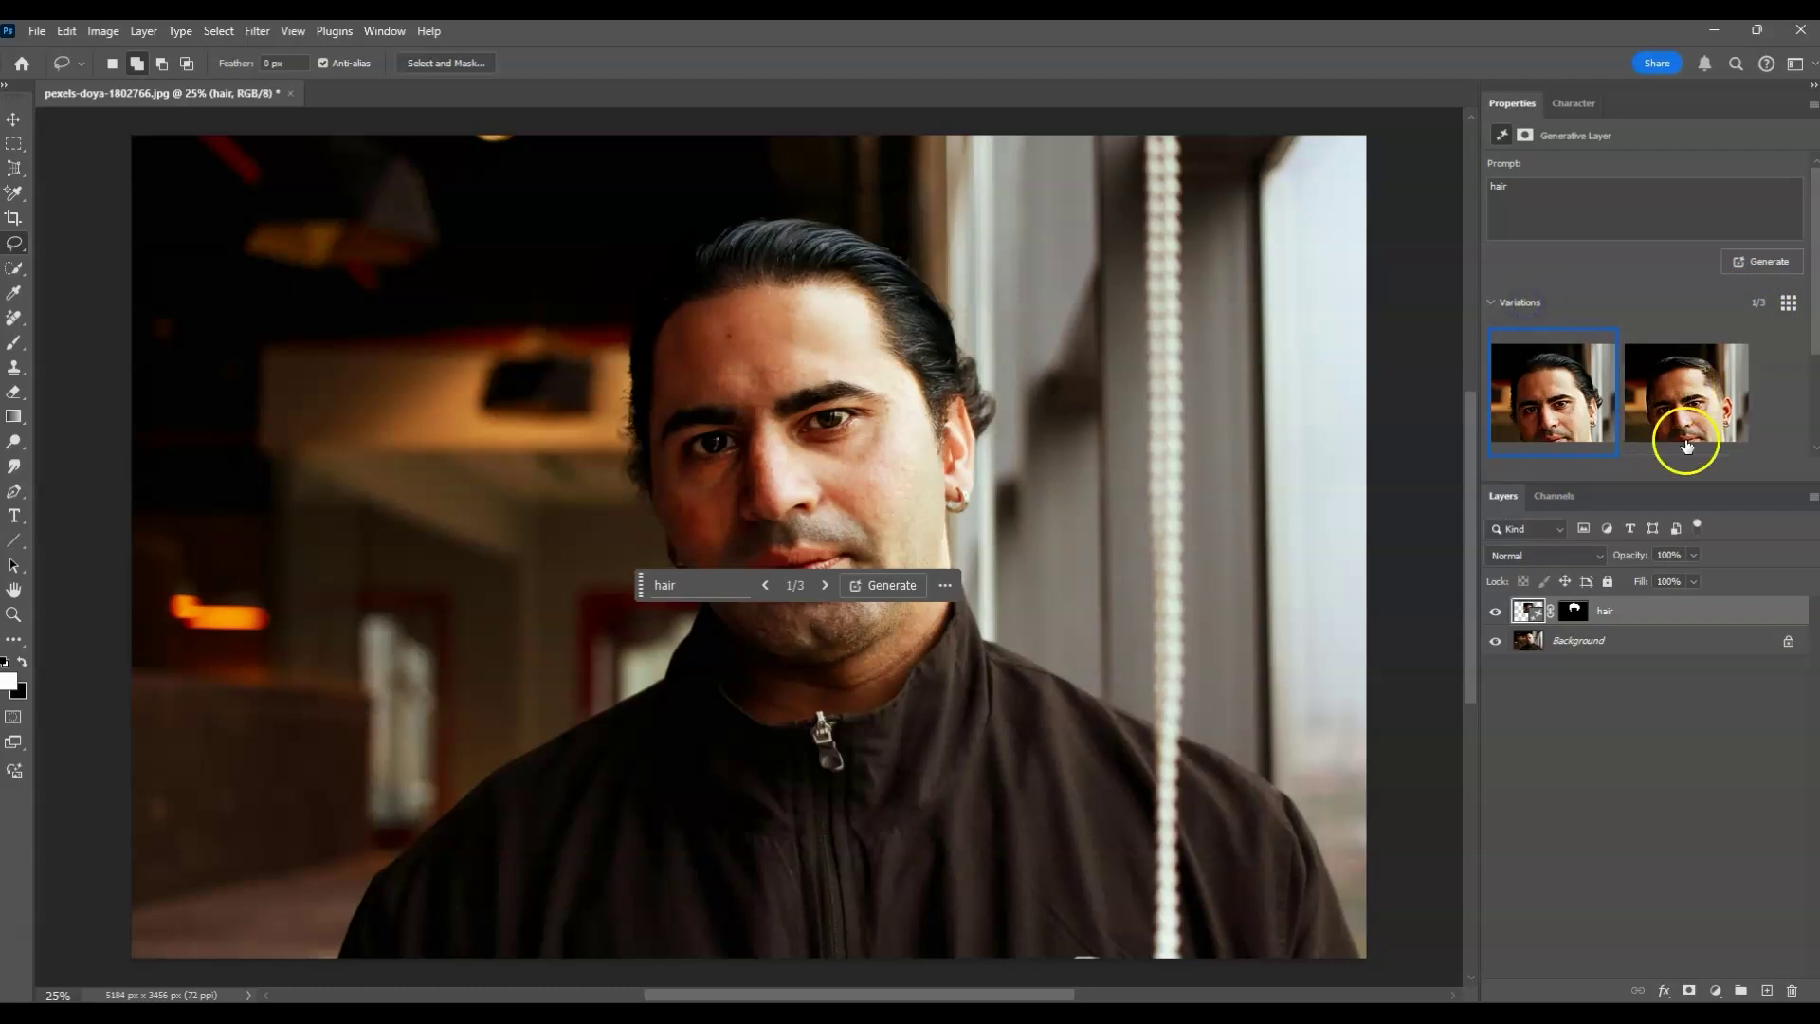
left_click_drag(1631, 485, 1631, 590)
left_click(1787, 302)
mouse_move(1627, 409)
left_click(1621, 372)
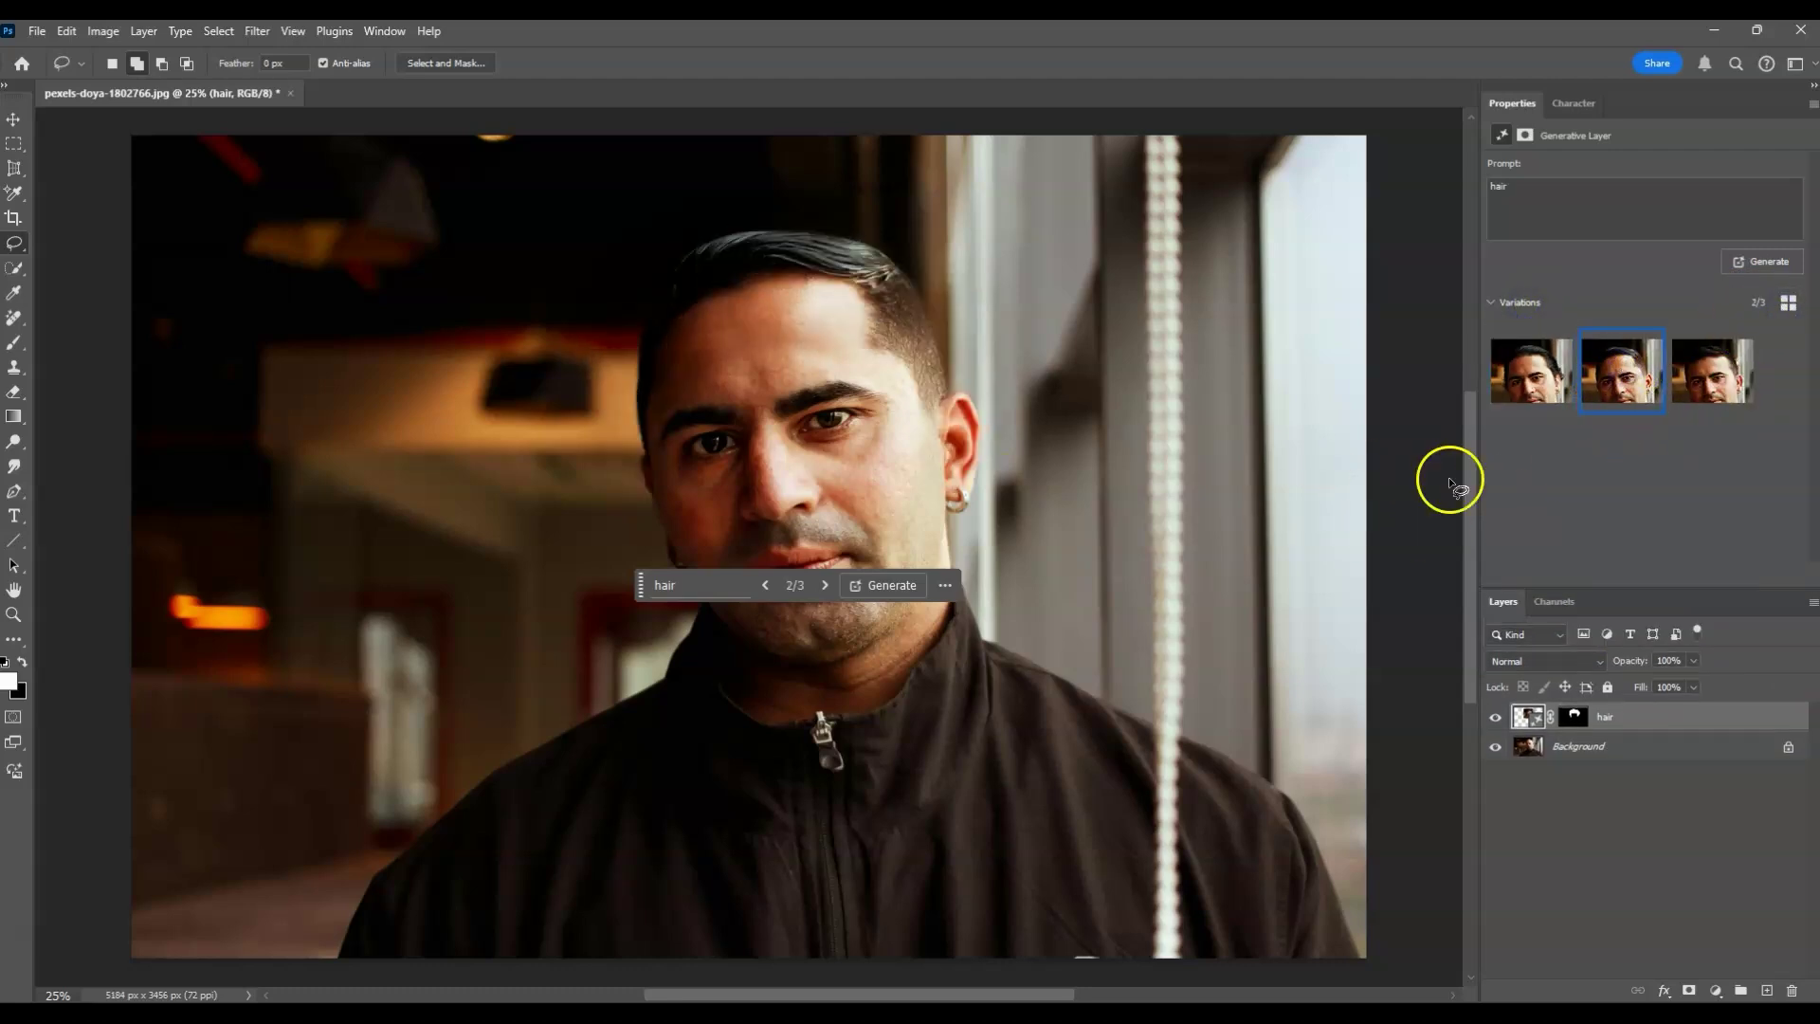
left_click(1728, 387)
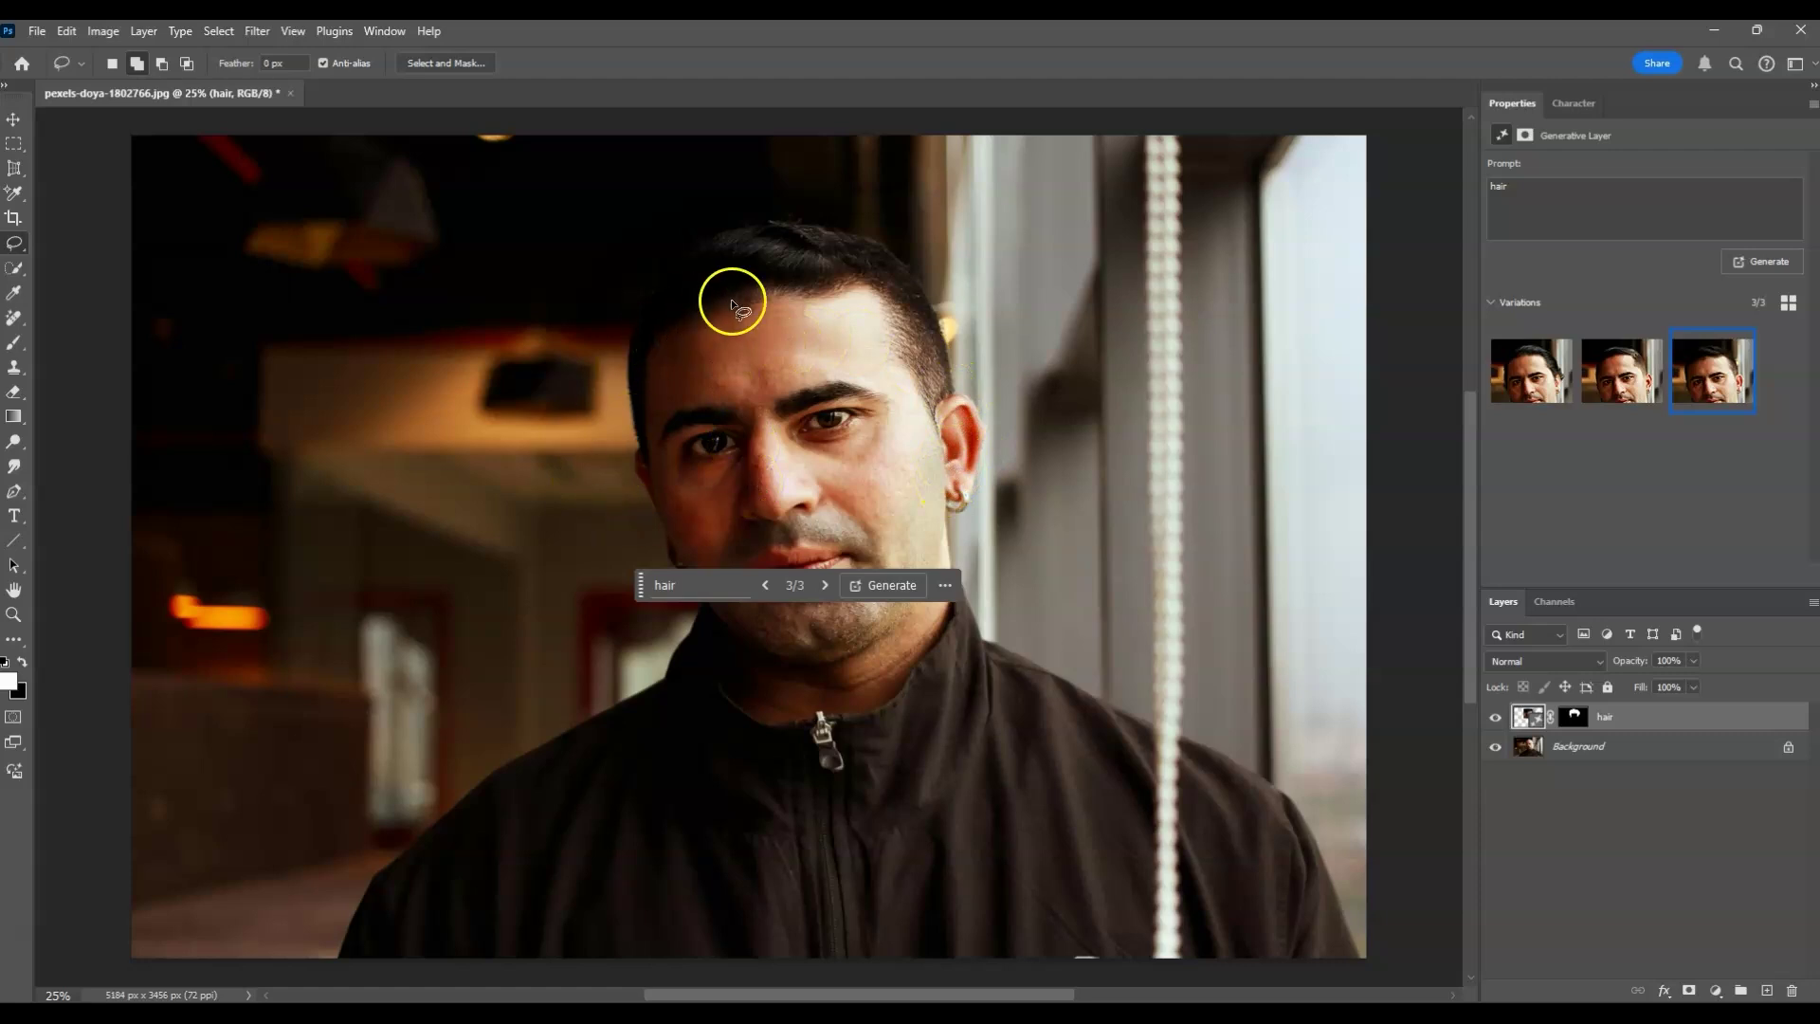
mouse_move(1619, 406)
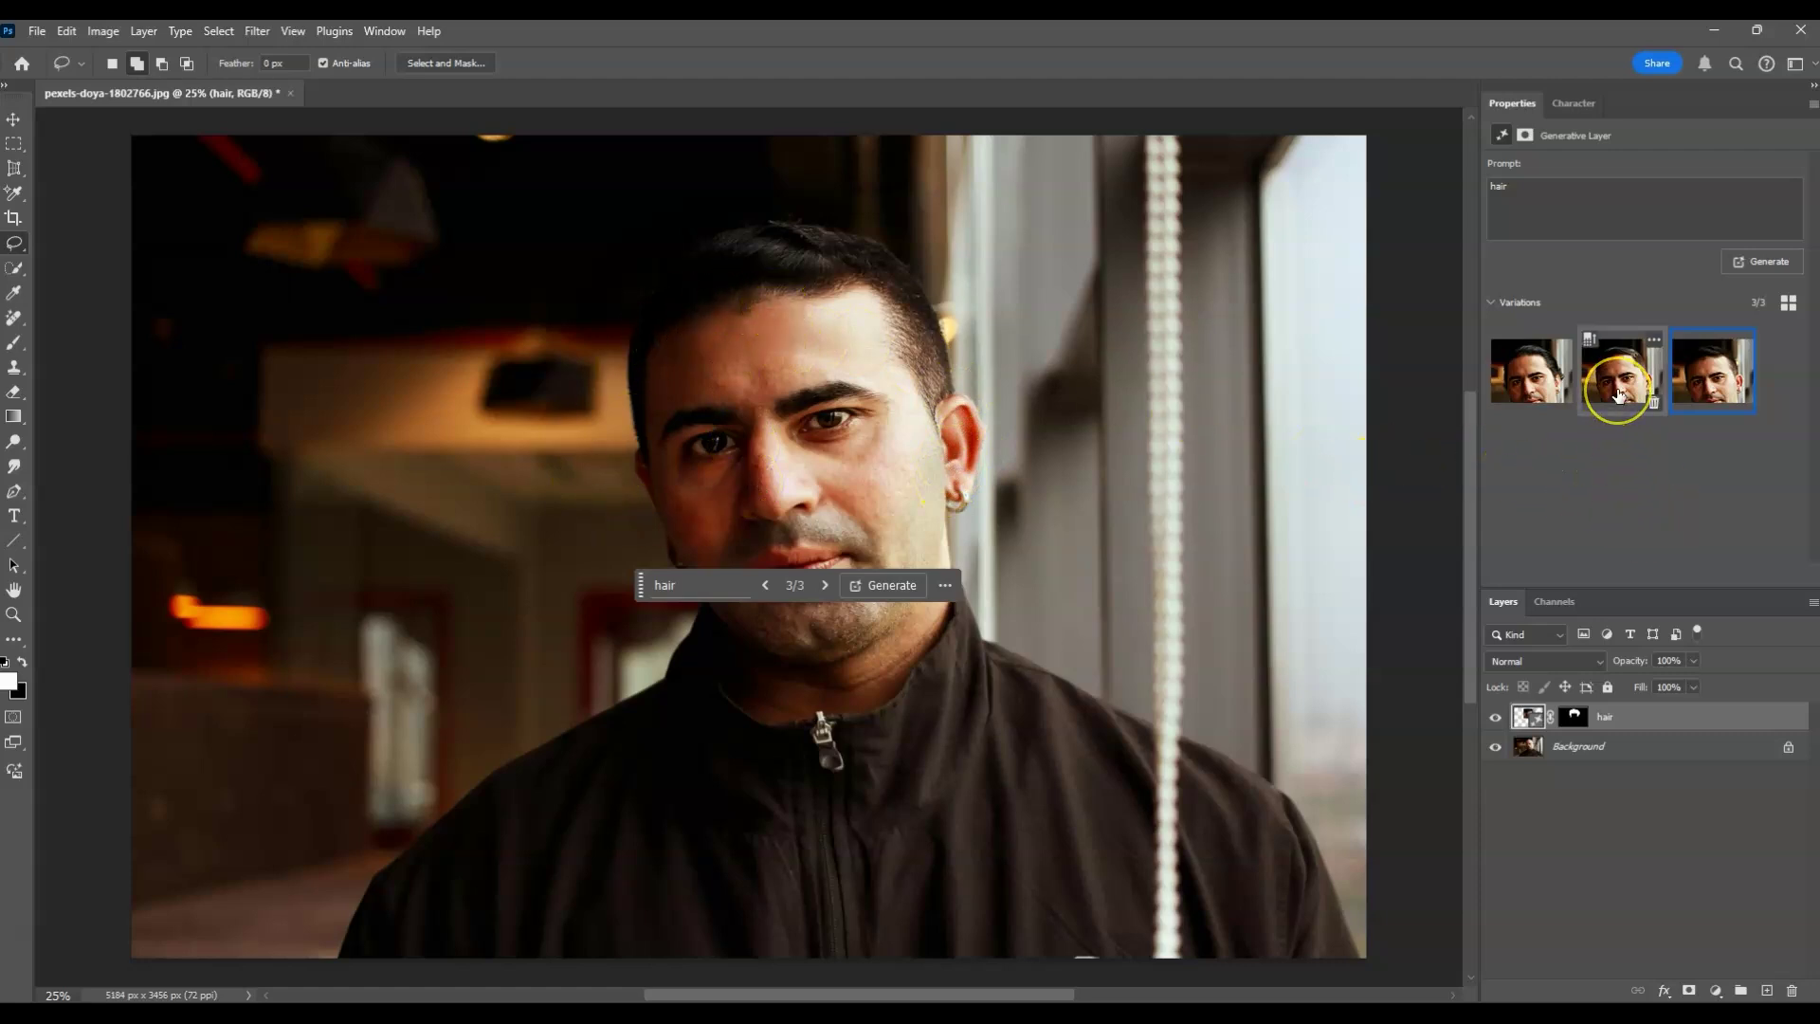
left_click(1619, 393)
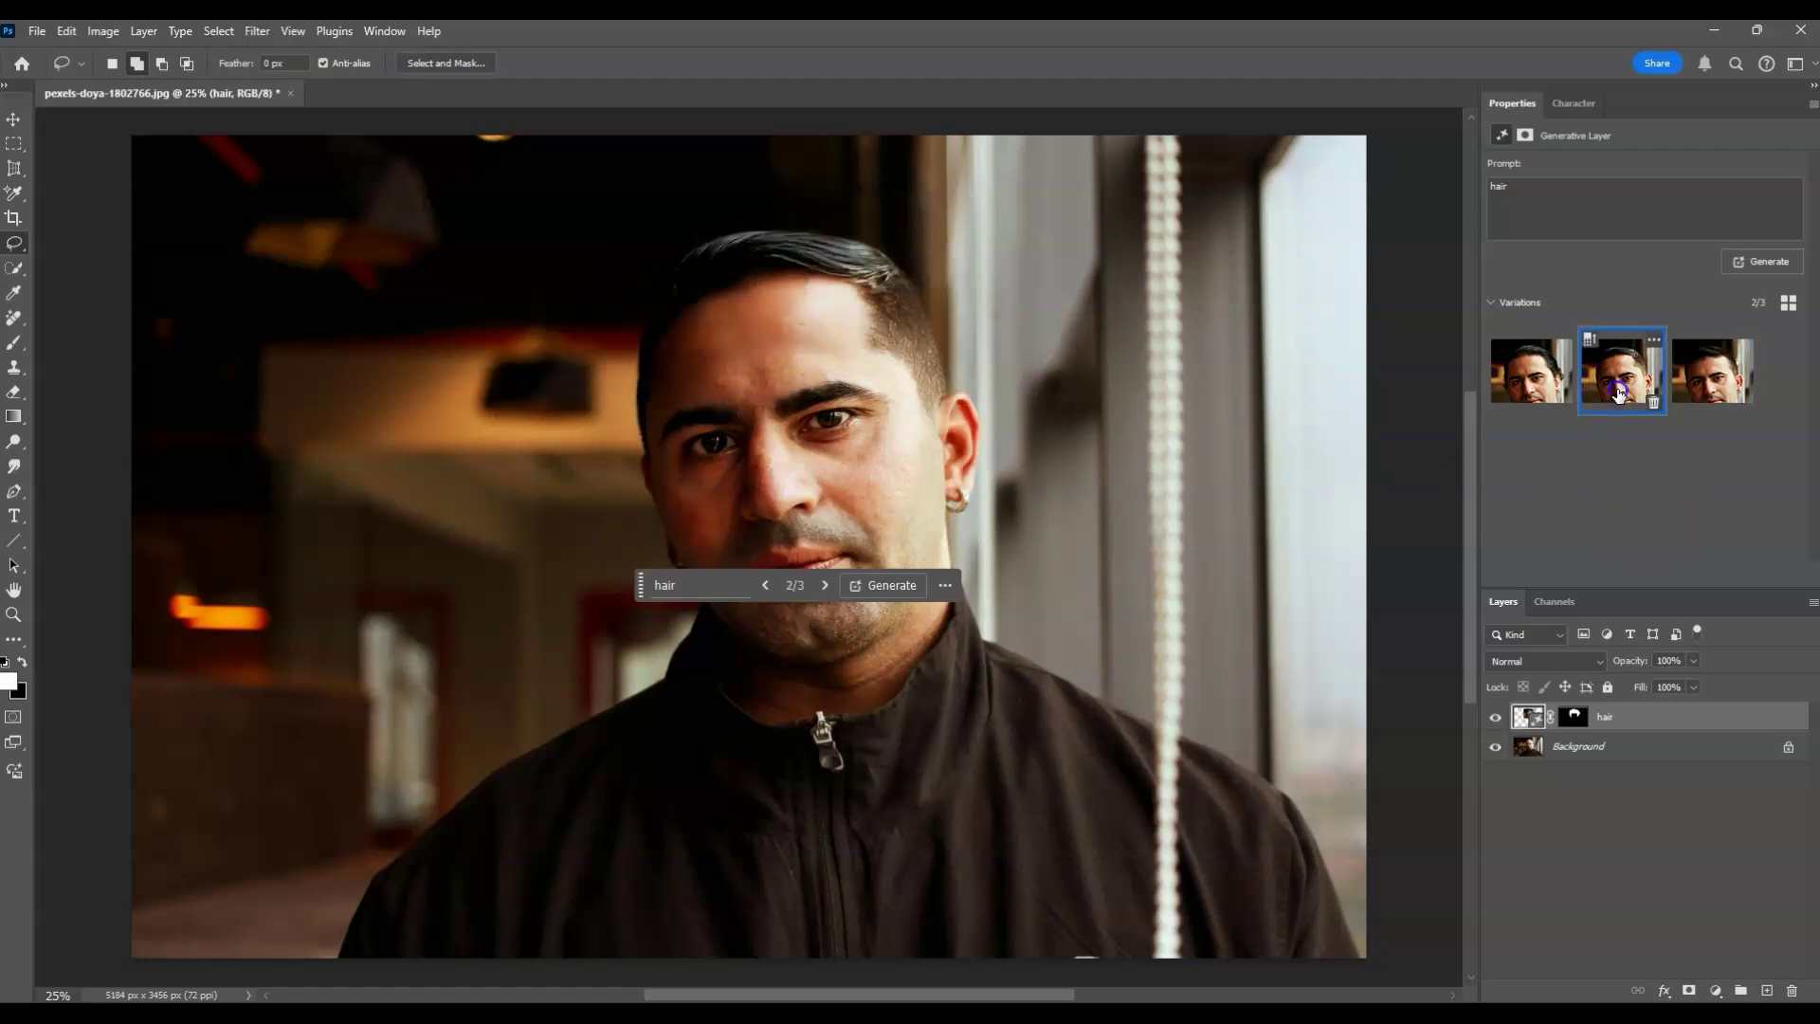
left_click(1666, 770)
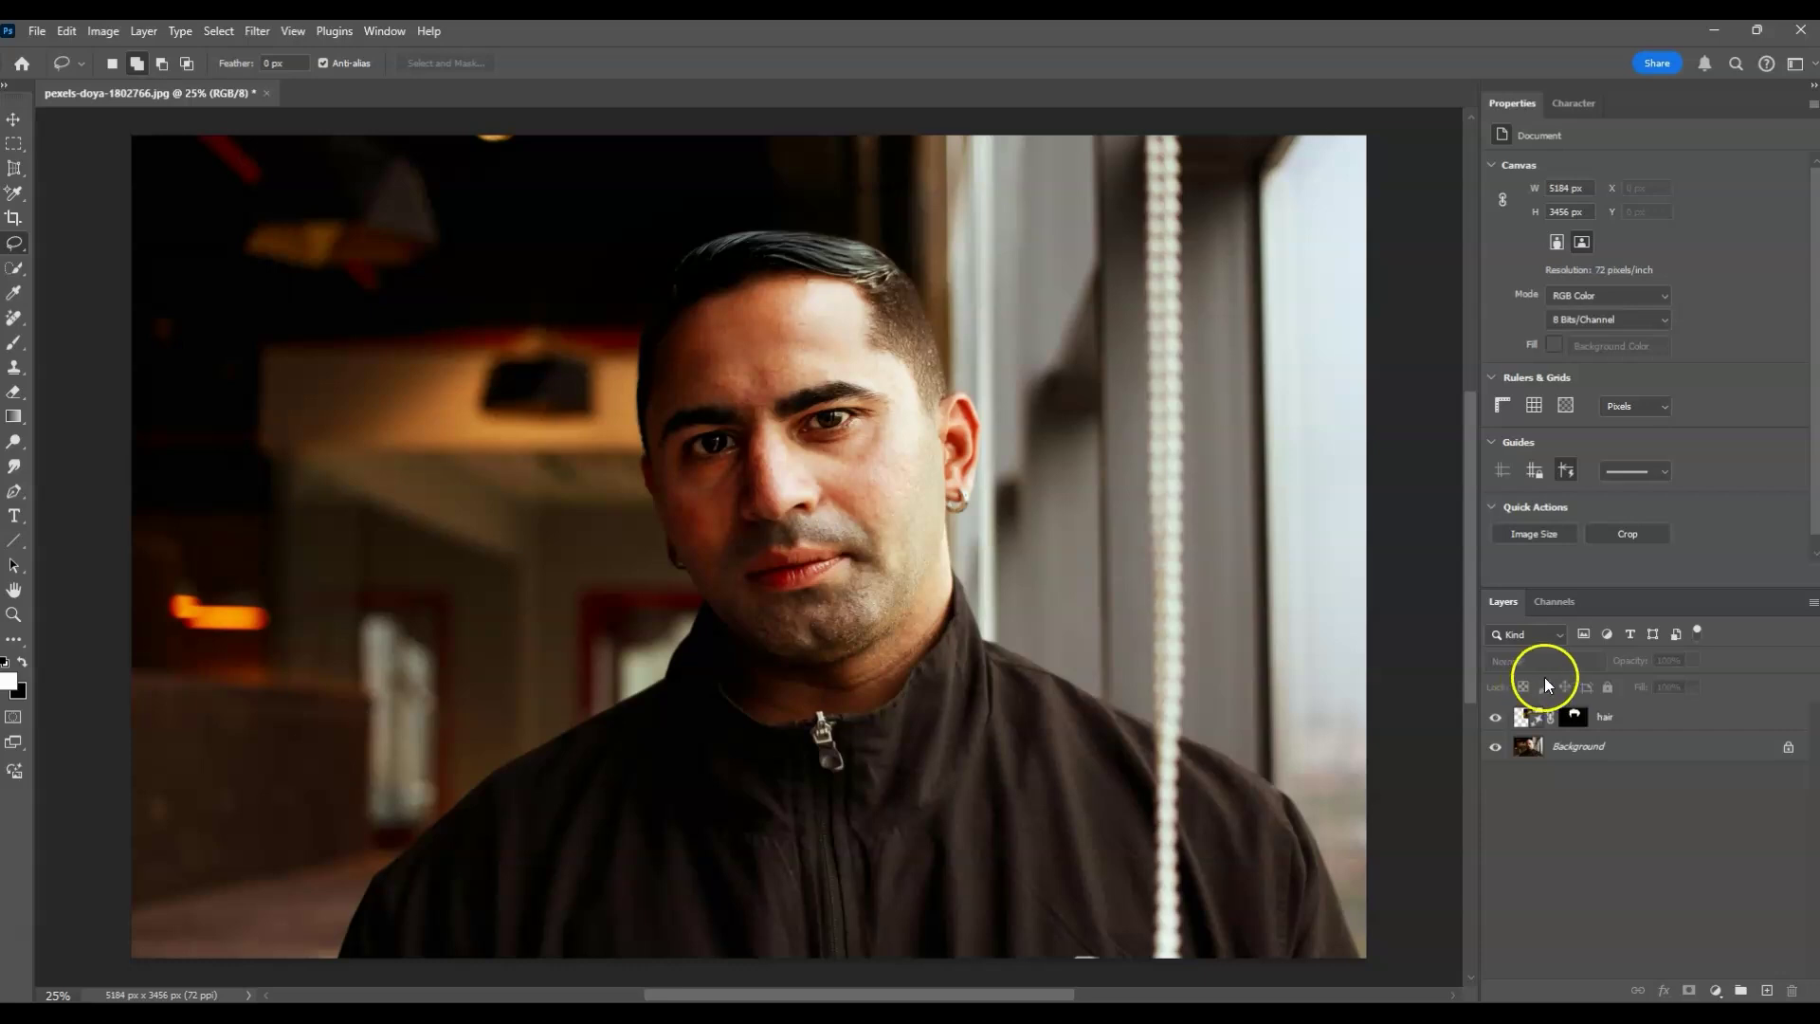
Hide the short 'hair' layer and make the Background layer active
left_click(1609, 722)
left_click(1496, 718)
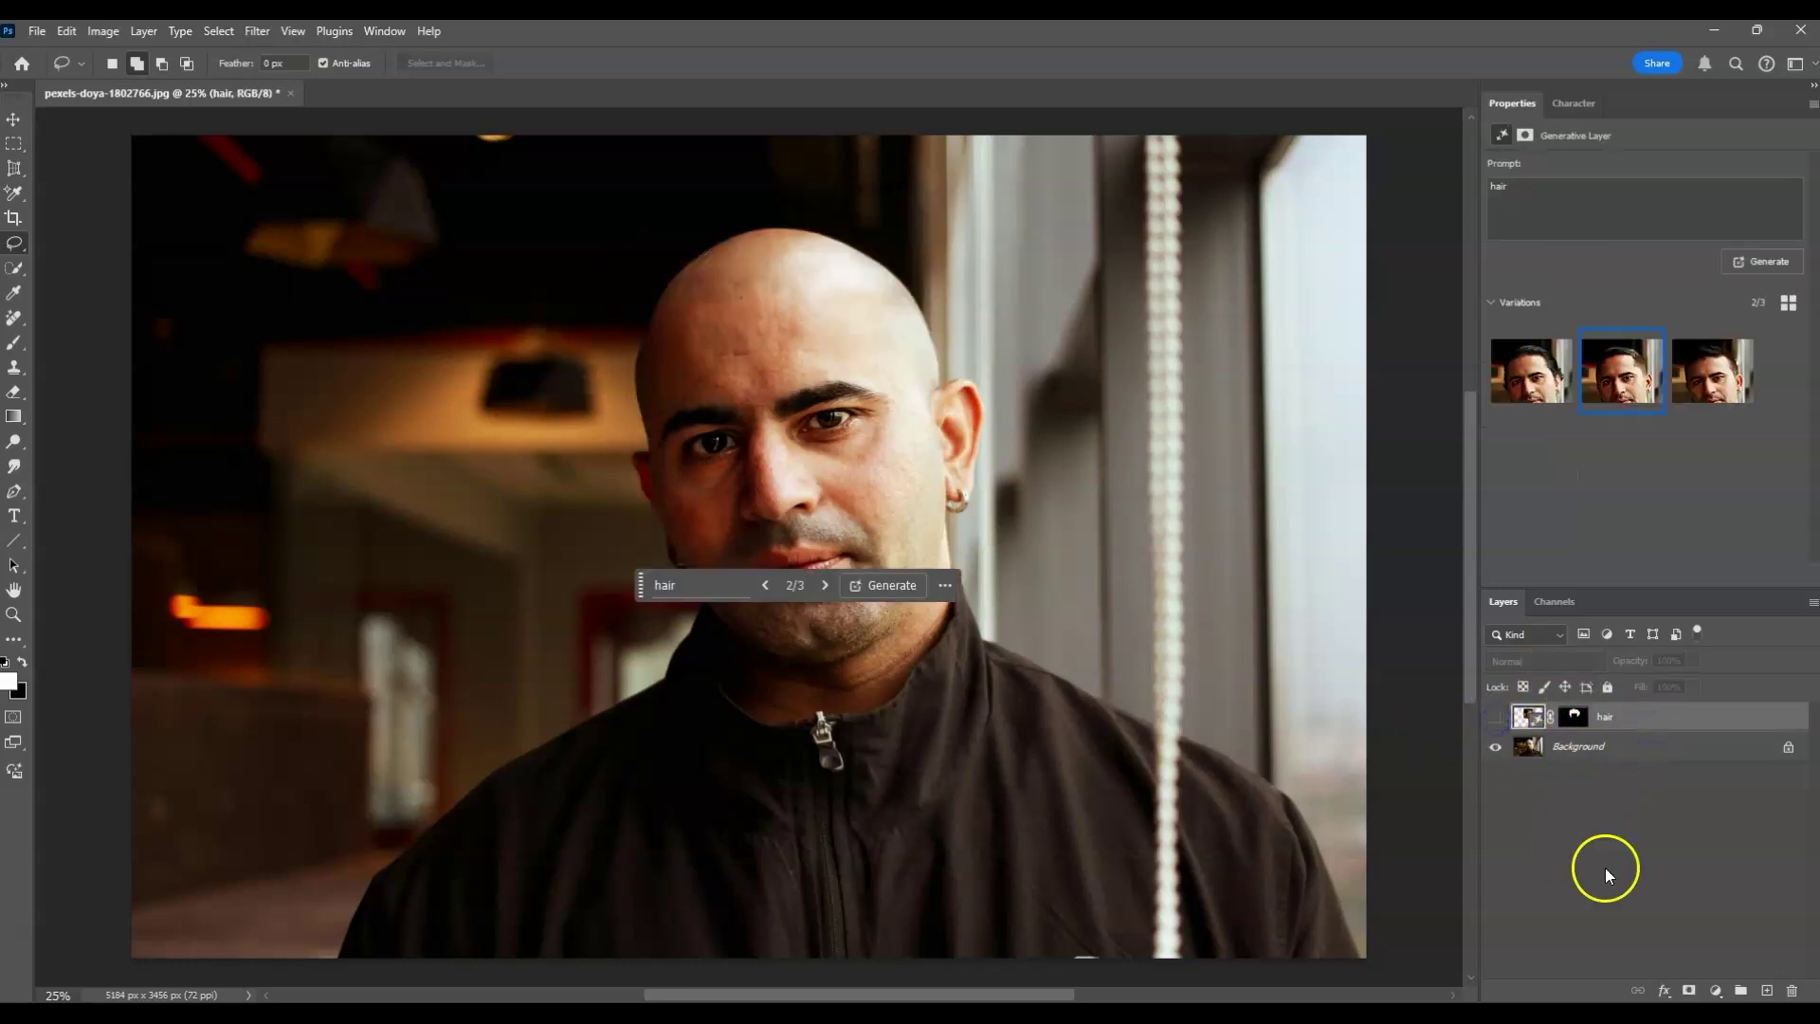
left_click(1600, 754)
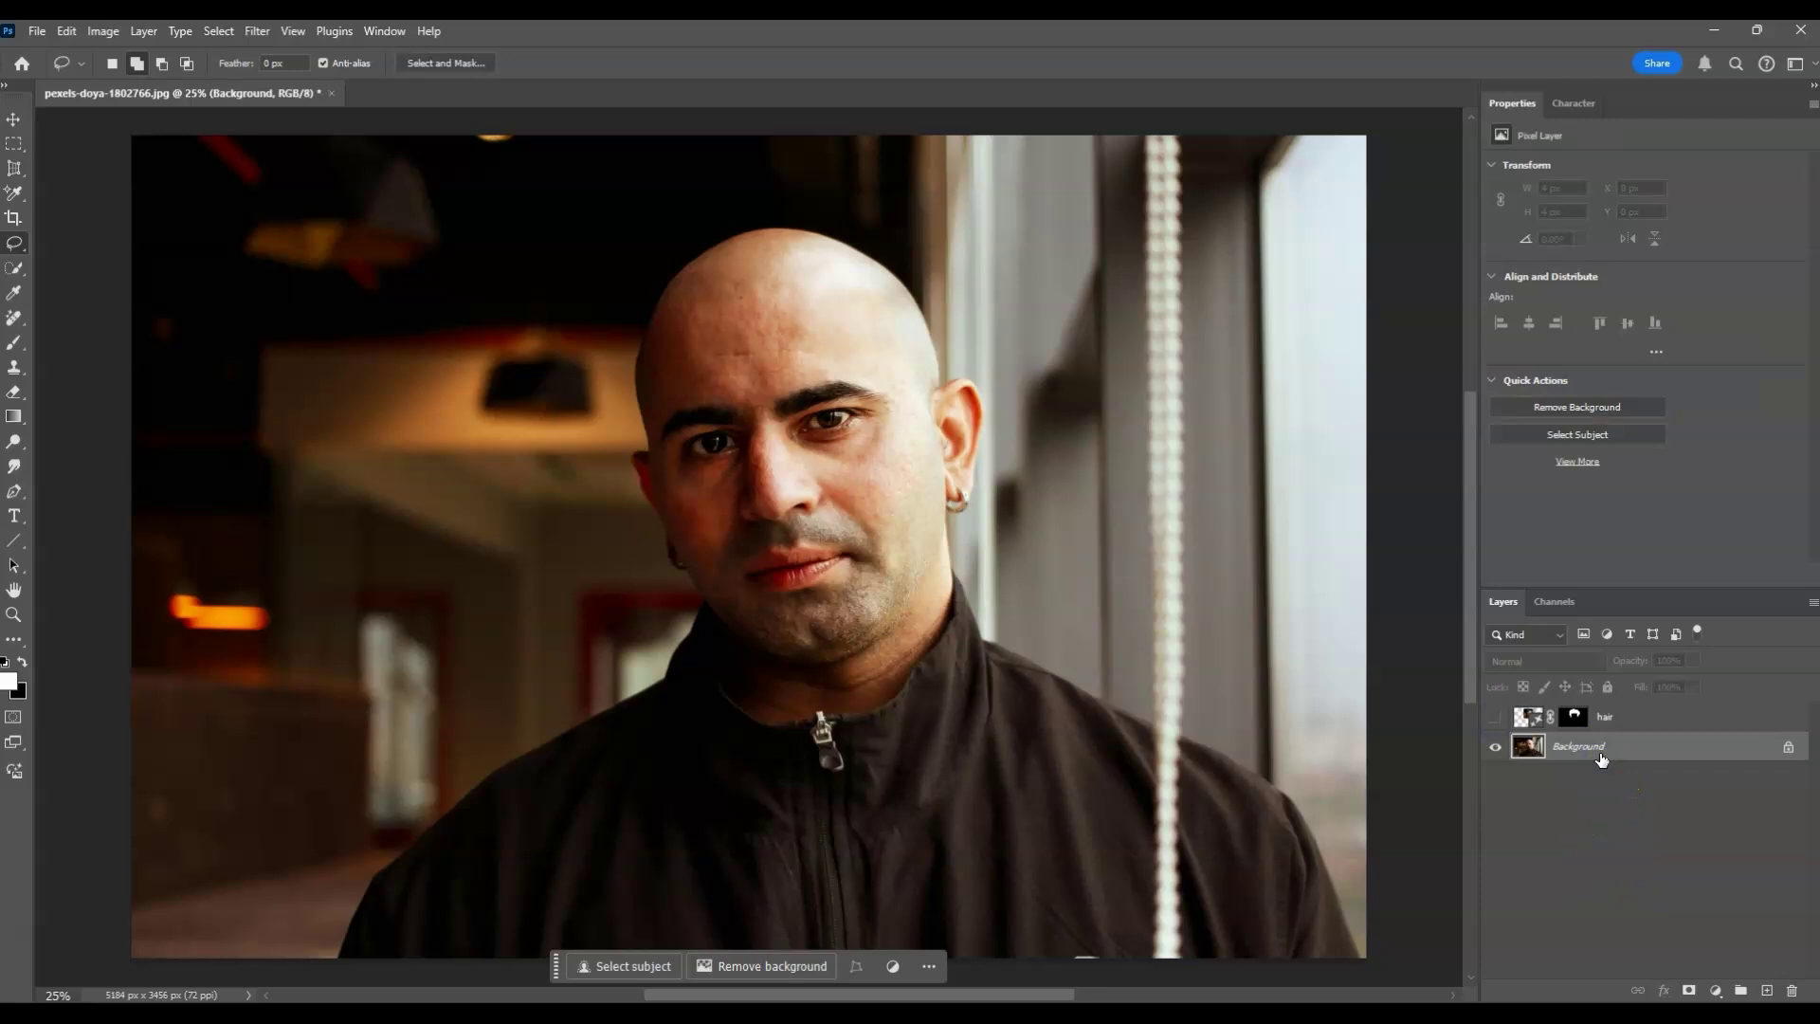
Draw a wide freehand Lasso loop around the head and shoulders, leaving the face out
left_click(15, 245)
left_click(625, 426)
mouse_move(989, 270)
left_mouse_down()
mouse_move(846, 199)
mouse_move(761, 197)
mouse_move(673, 216)
mouse_move(599, 268)
mouse_move(577, 324)
mouse_move(580, 628)
mouse_move(559, 753)
mouse_move(686, 769)
mouse_move(731, 729)
mouse_move(655, 424)
mouse_move(799, 351)
mouse_move(913, 467)
mouse_move(914, 613)
mouse_move(960, 712)
mouse_move(1101, 735)
mouse_move(1159, 652)
mouse_move(1136, 458)
mouse_move(990, 267)
left_mouse_up()
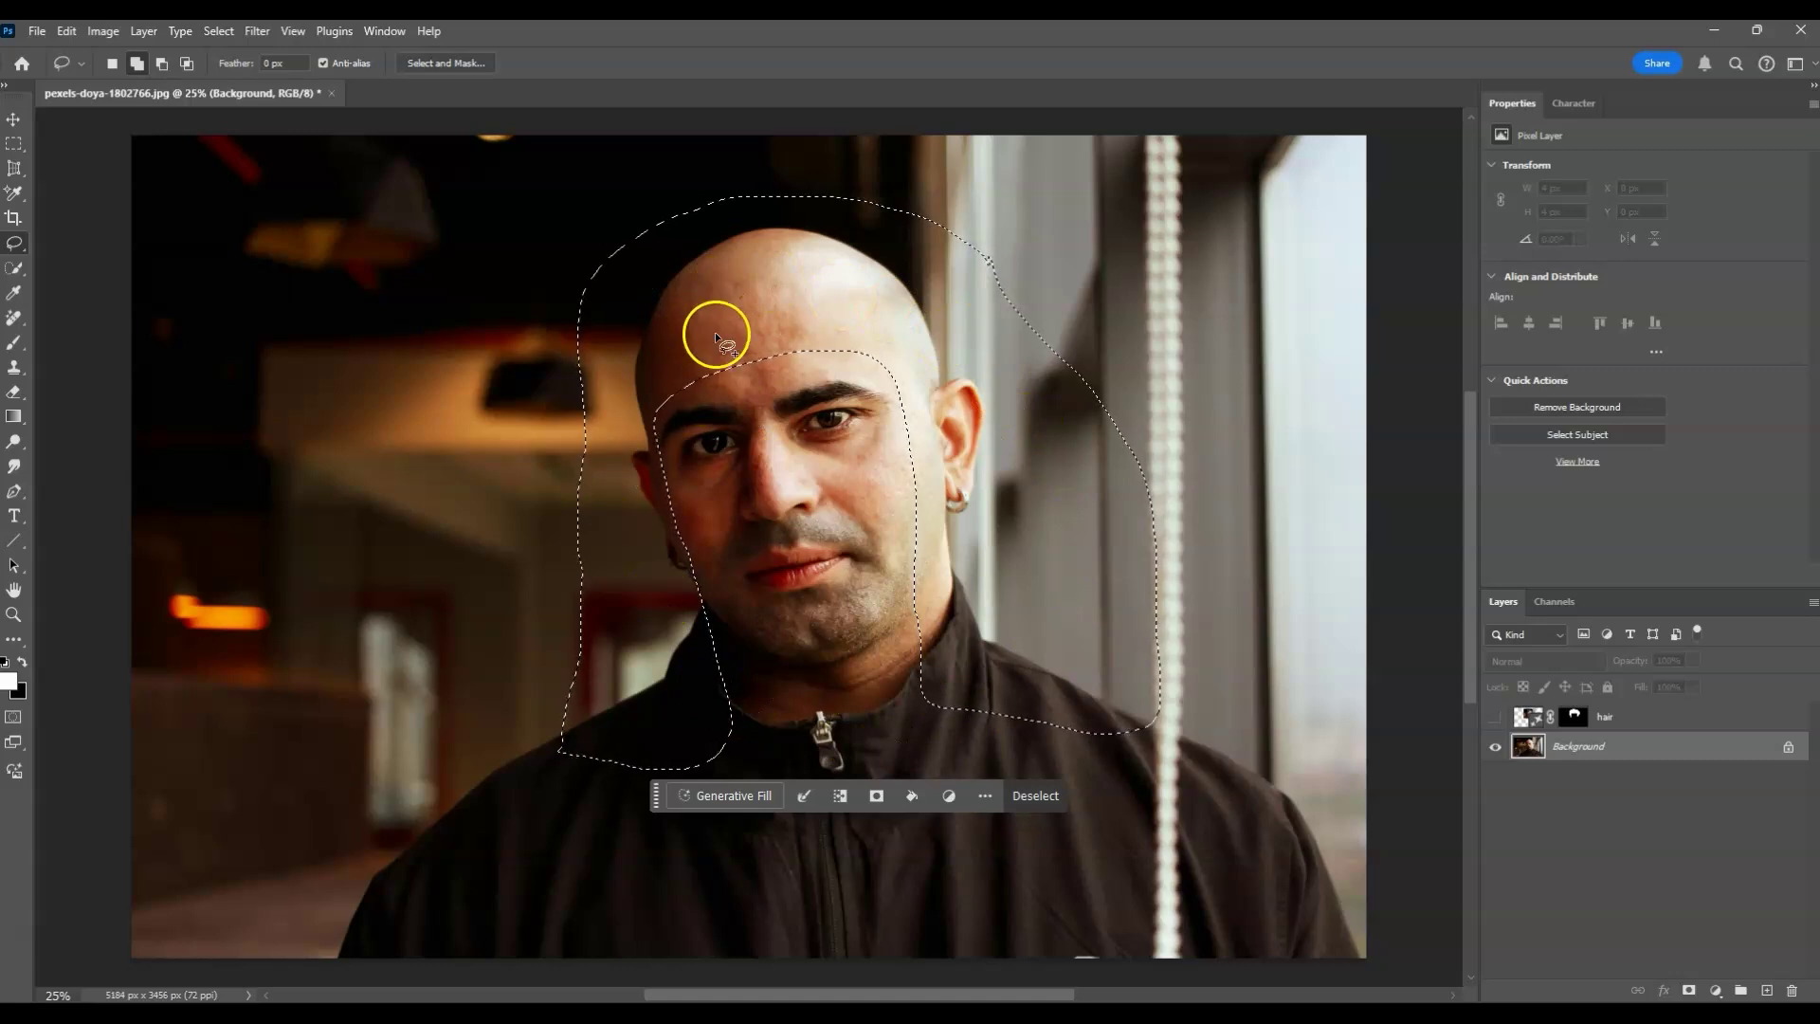
Enter the prompt 'long curly hair, brown' and generate it into the wide selection
left_click(753, 797)
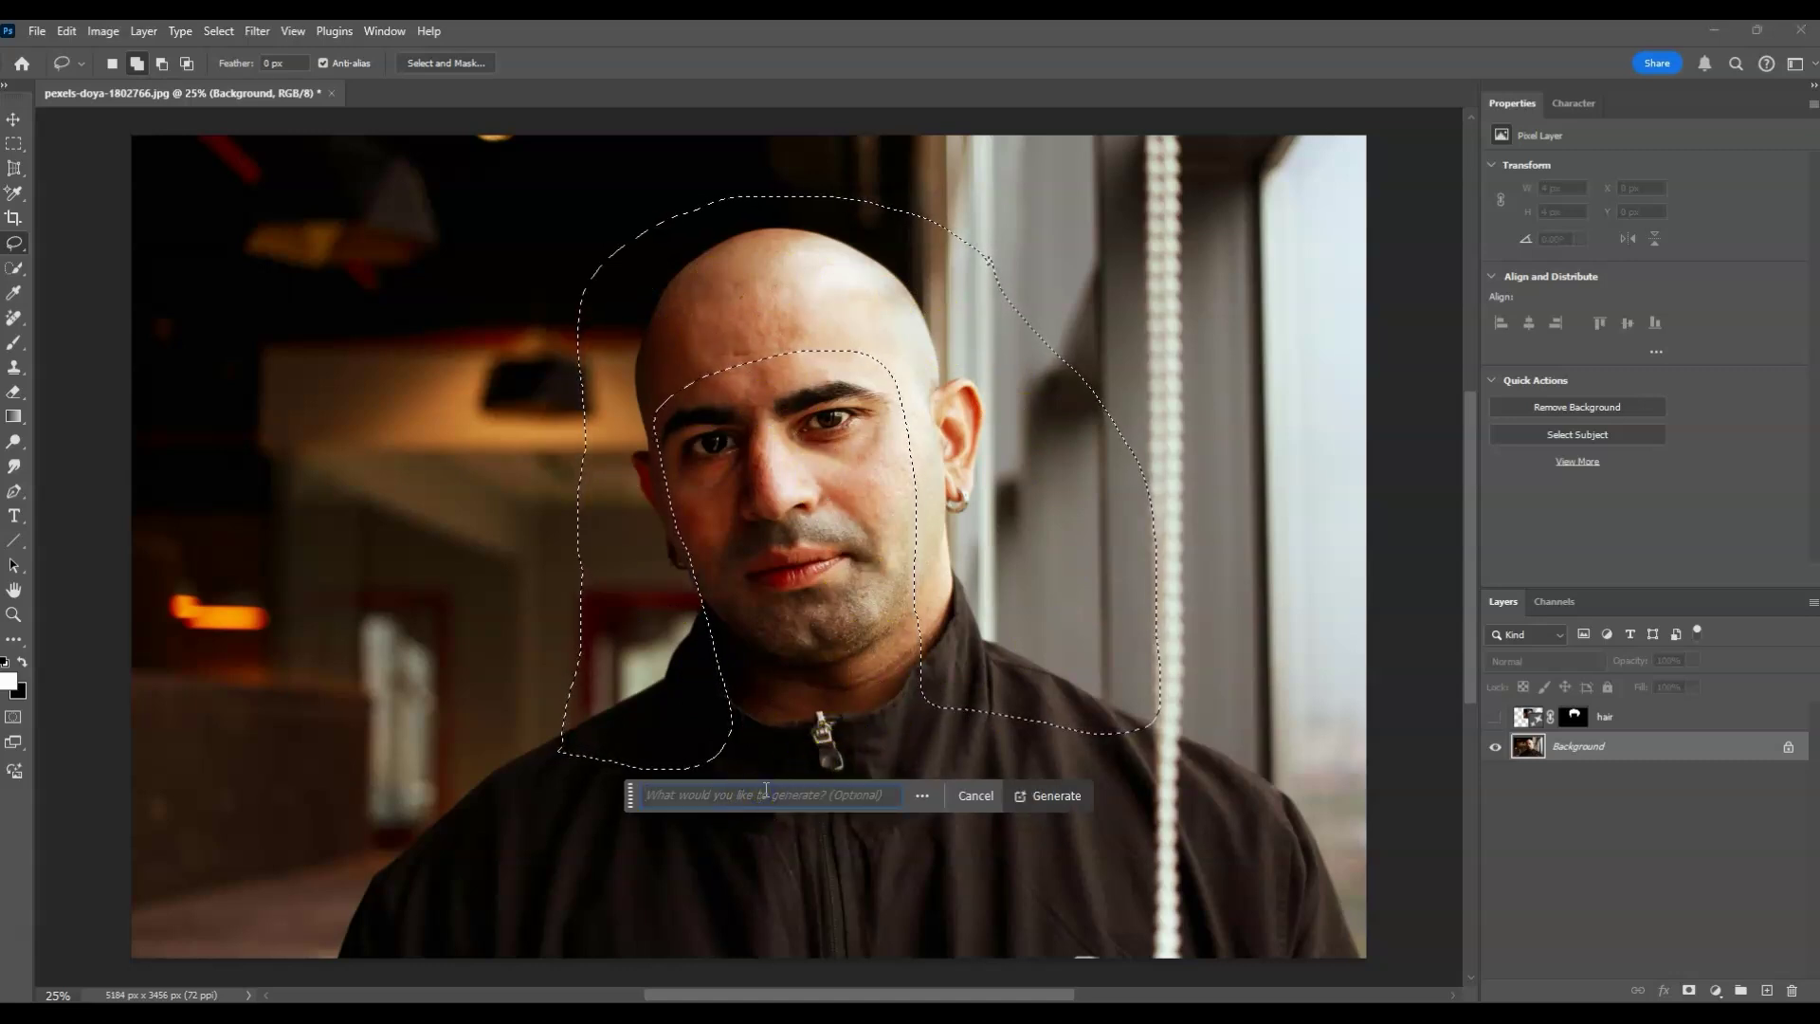
type("long hair")
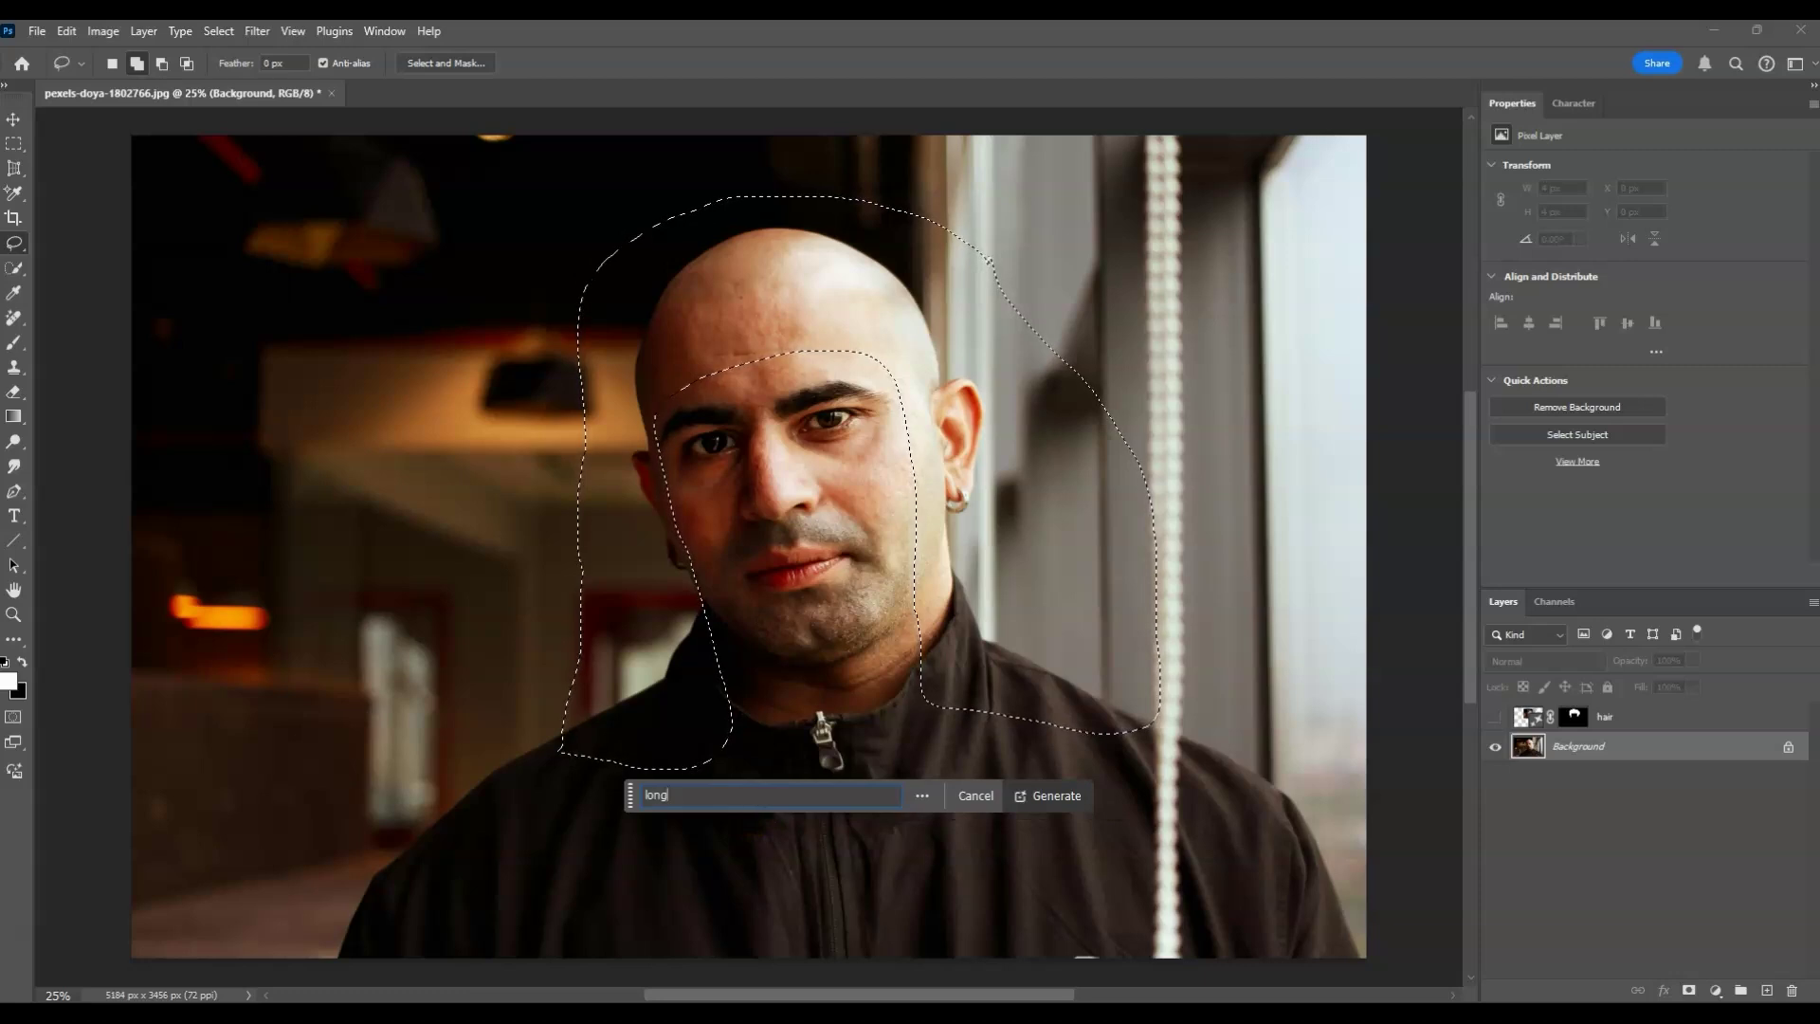
key("BackSpace")
key("Left")
key("Left")
key("Left")
key("Left")
type("curly")
key("End")
key("BackSpace")
type(", brown")
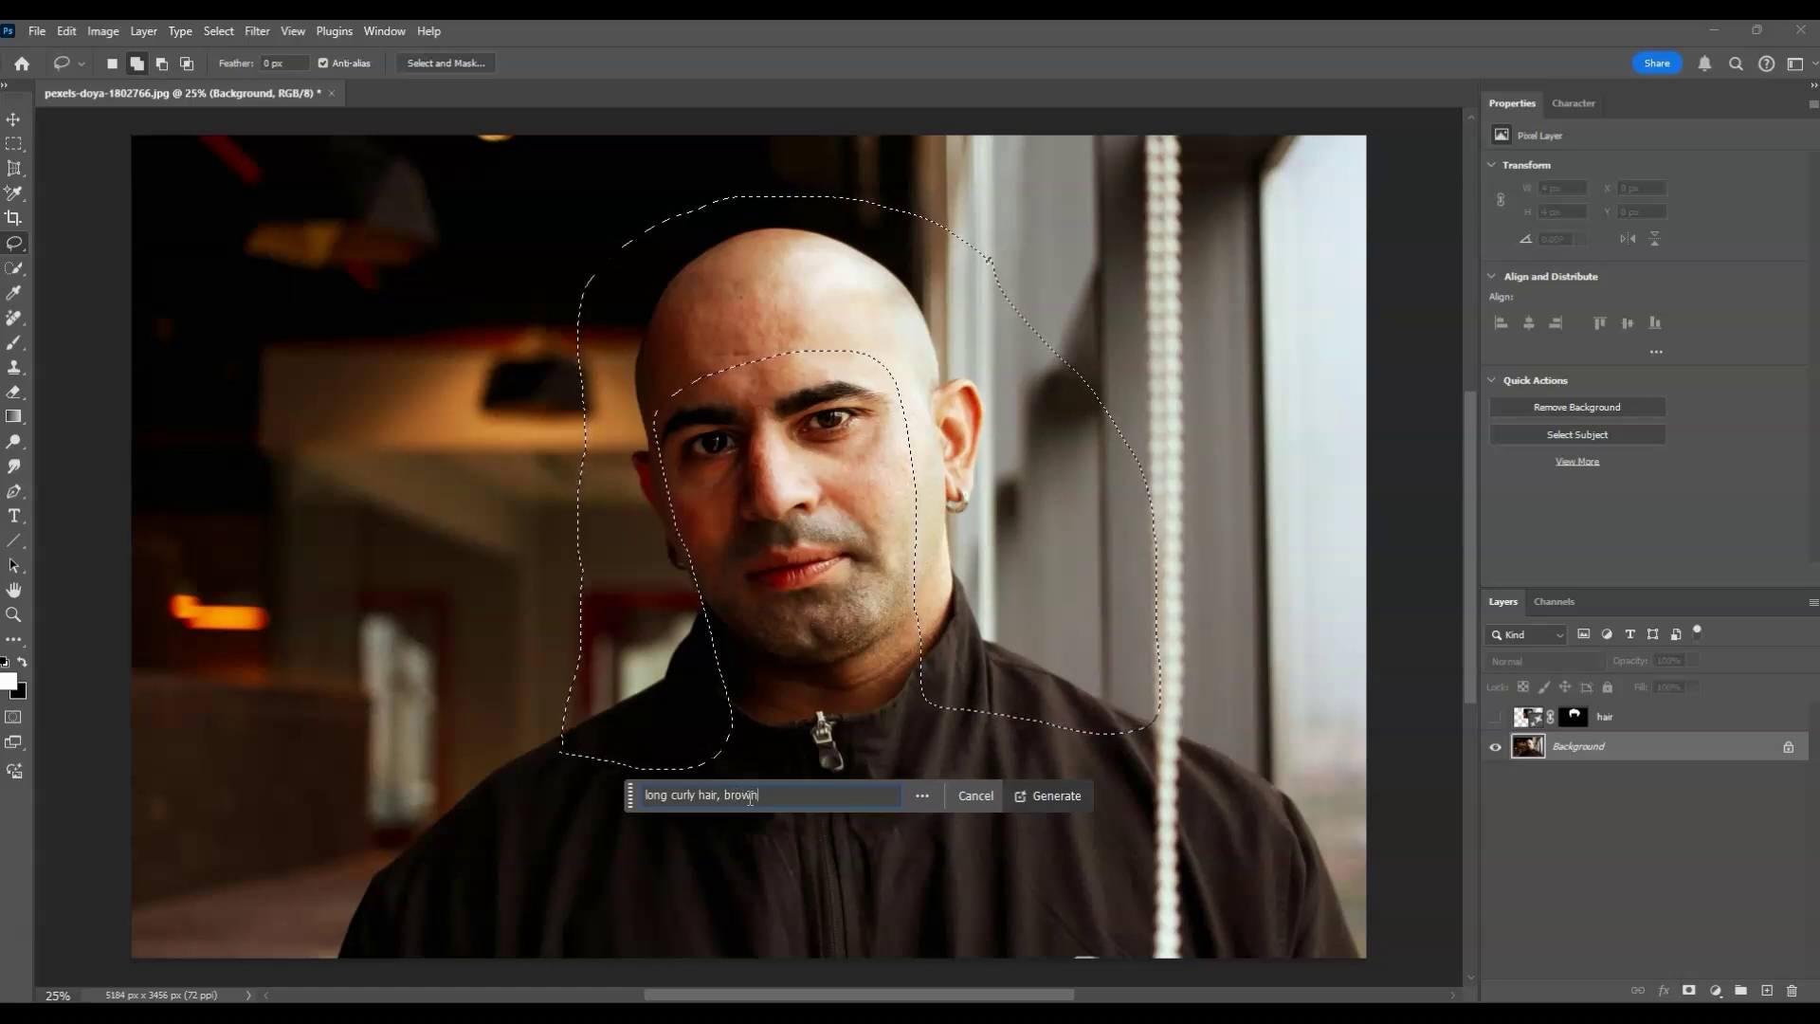
left_click(1048, 804)
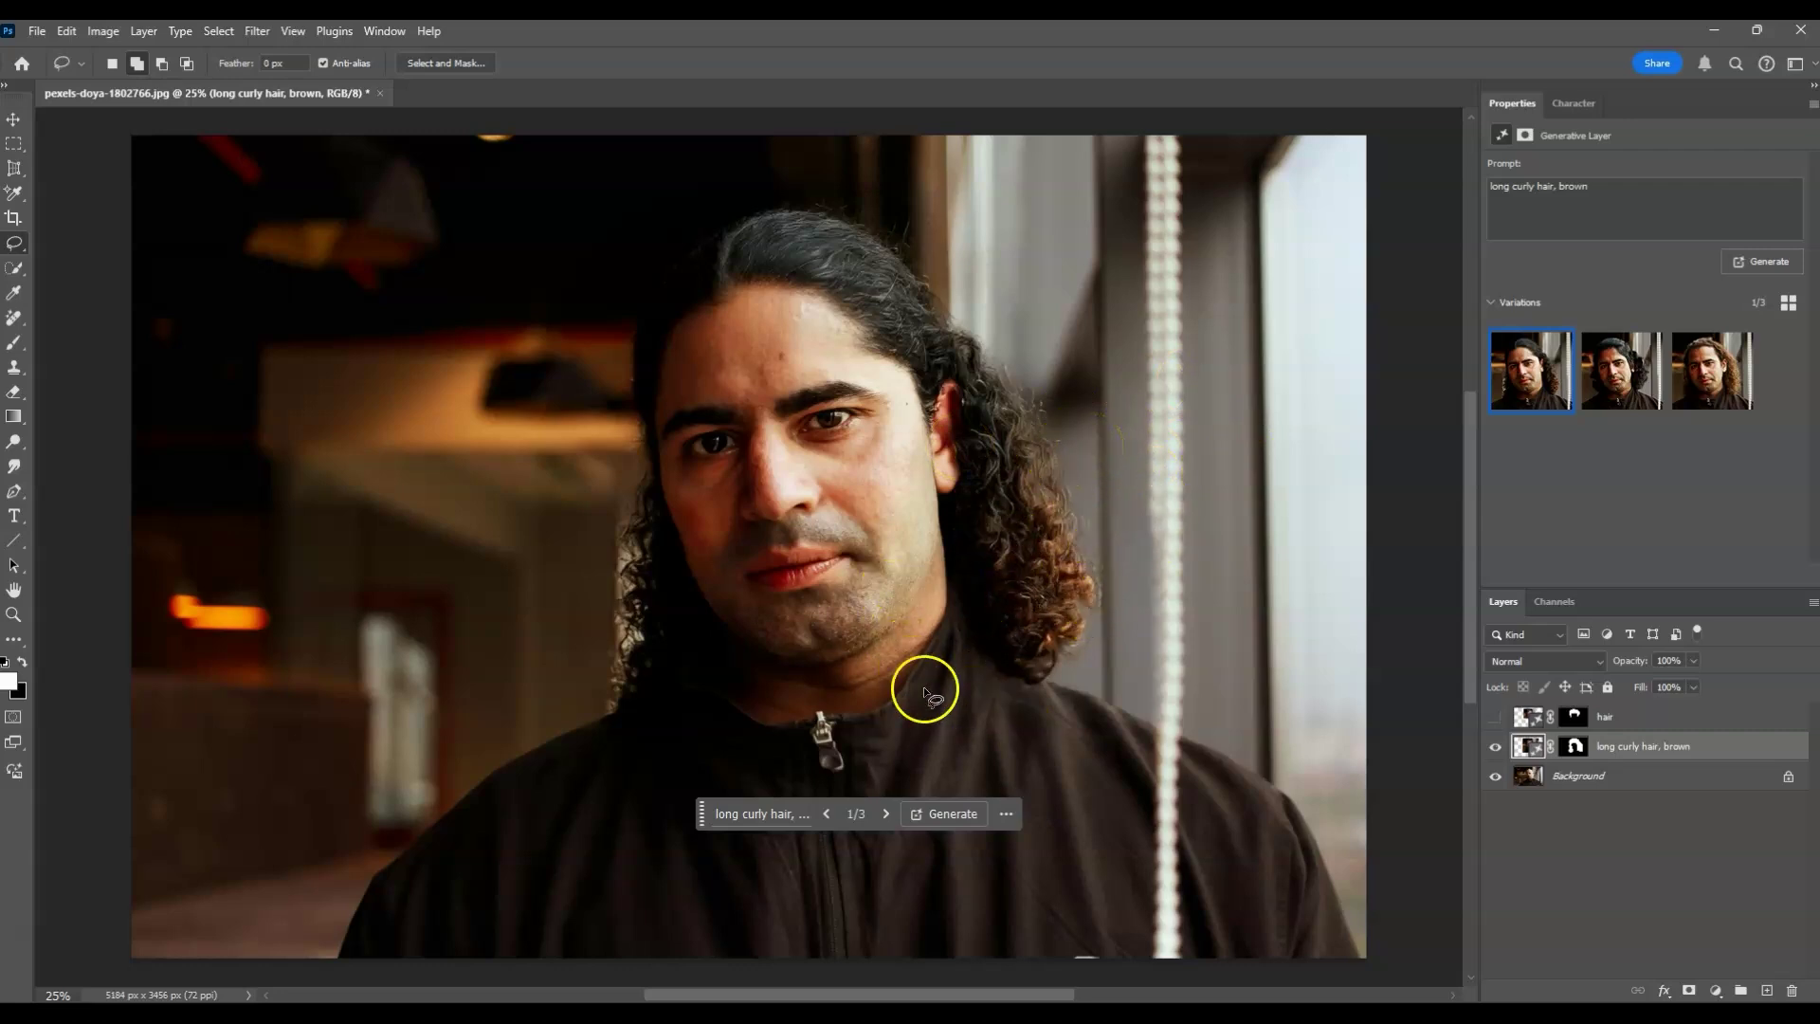
Choose the lighter brown third variation, then toggle the layer's visibility to compare with the bald original
left_click(886, 813)
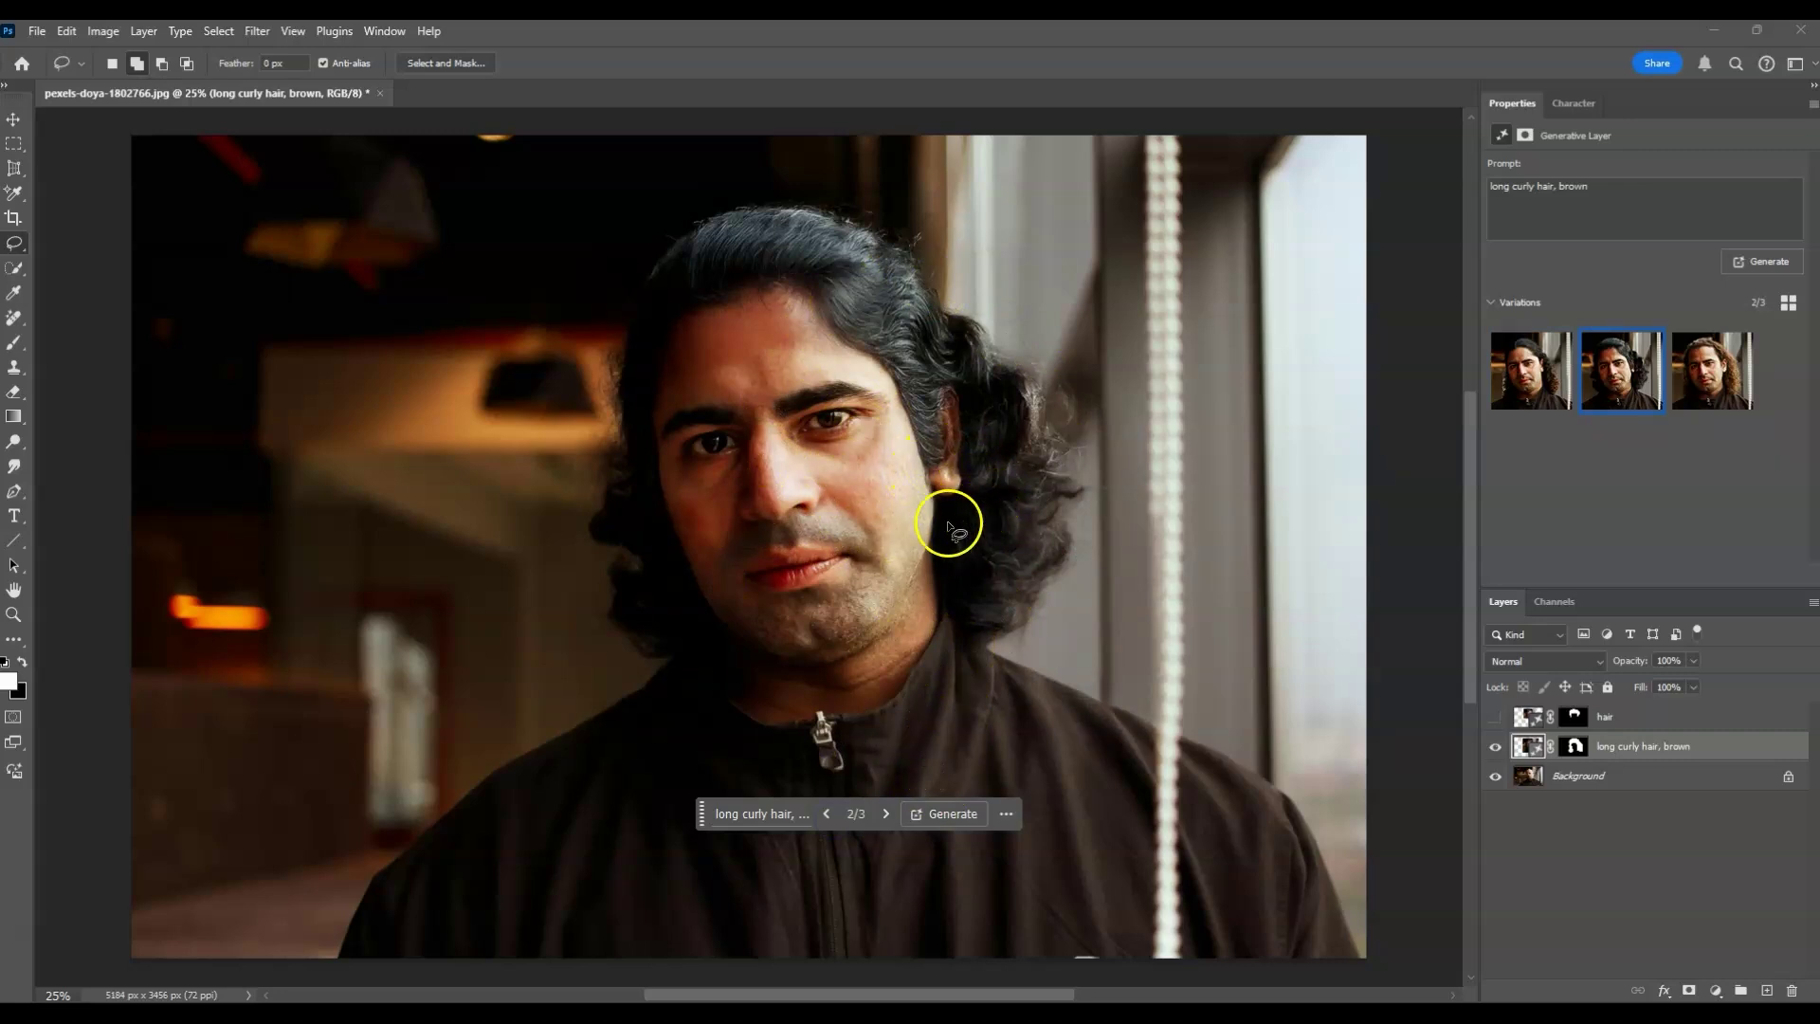
left_click(895, 814)
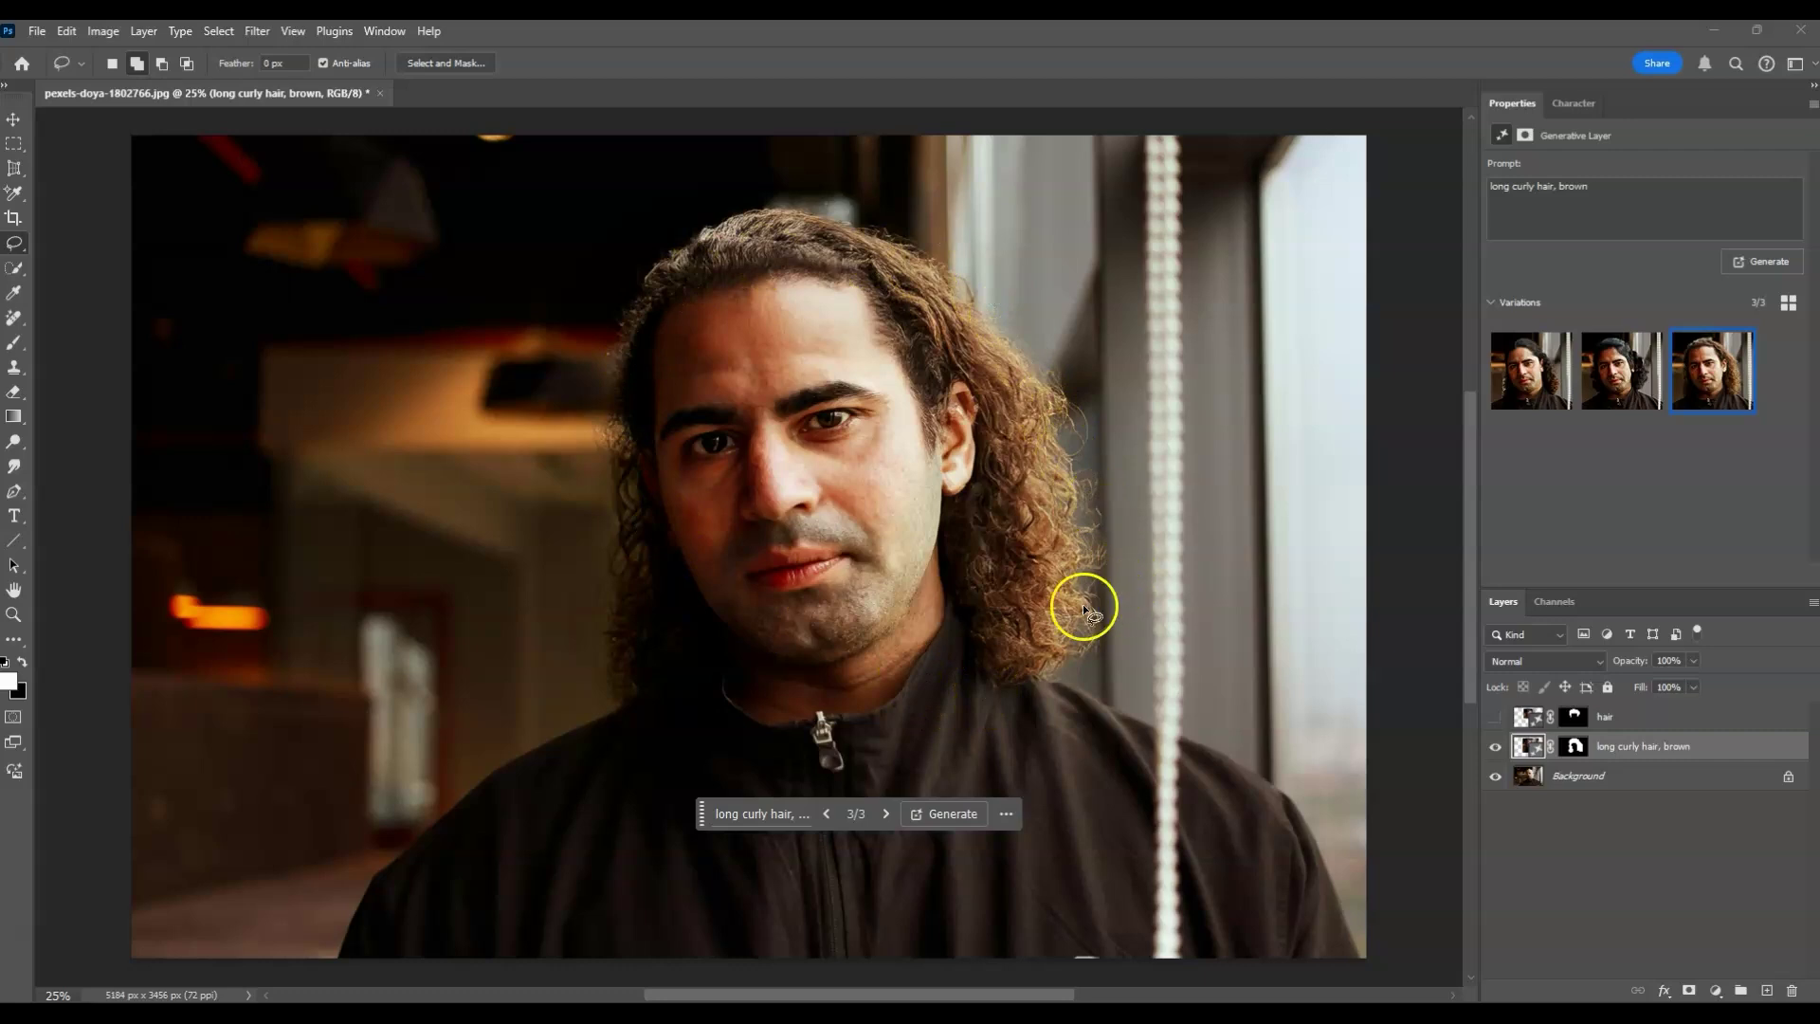
left_click(1486, 797)
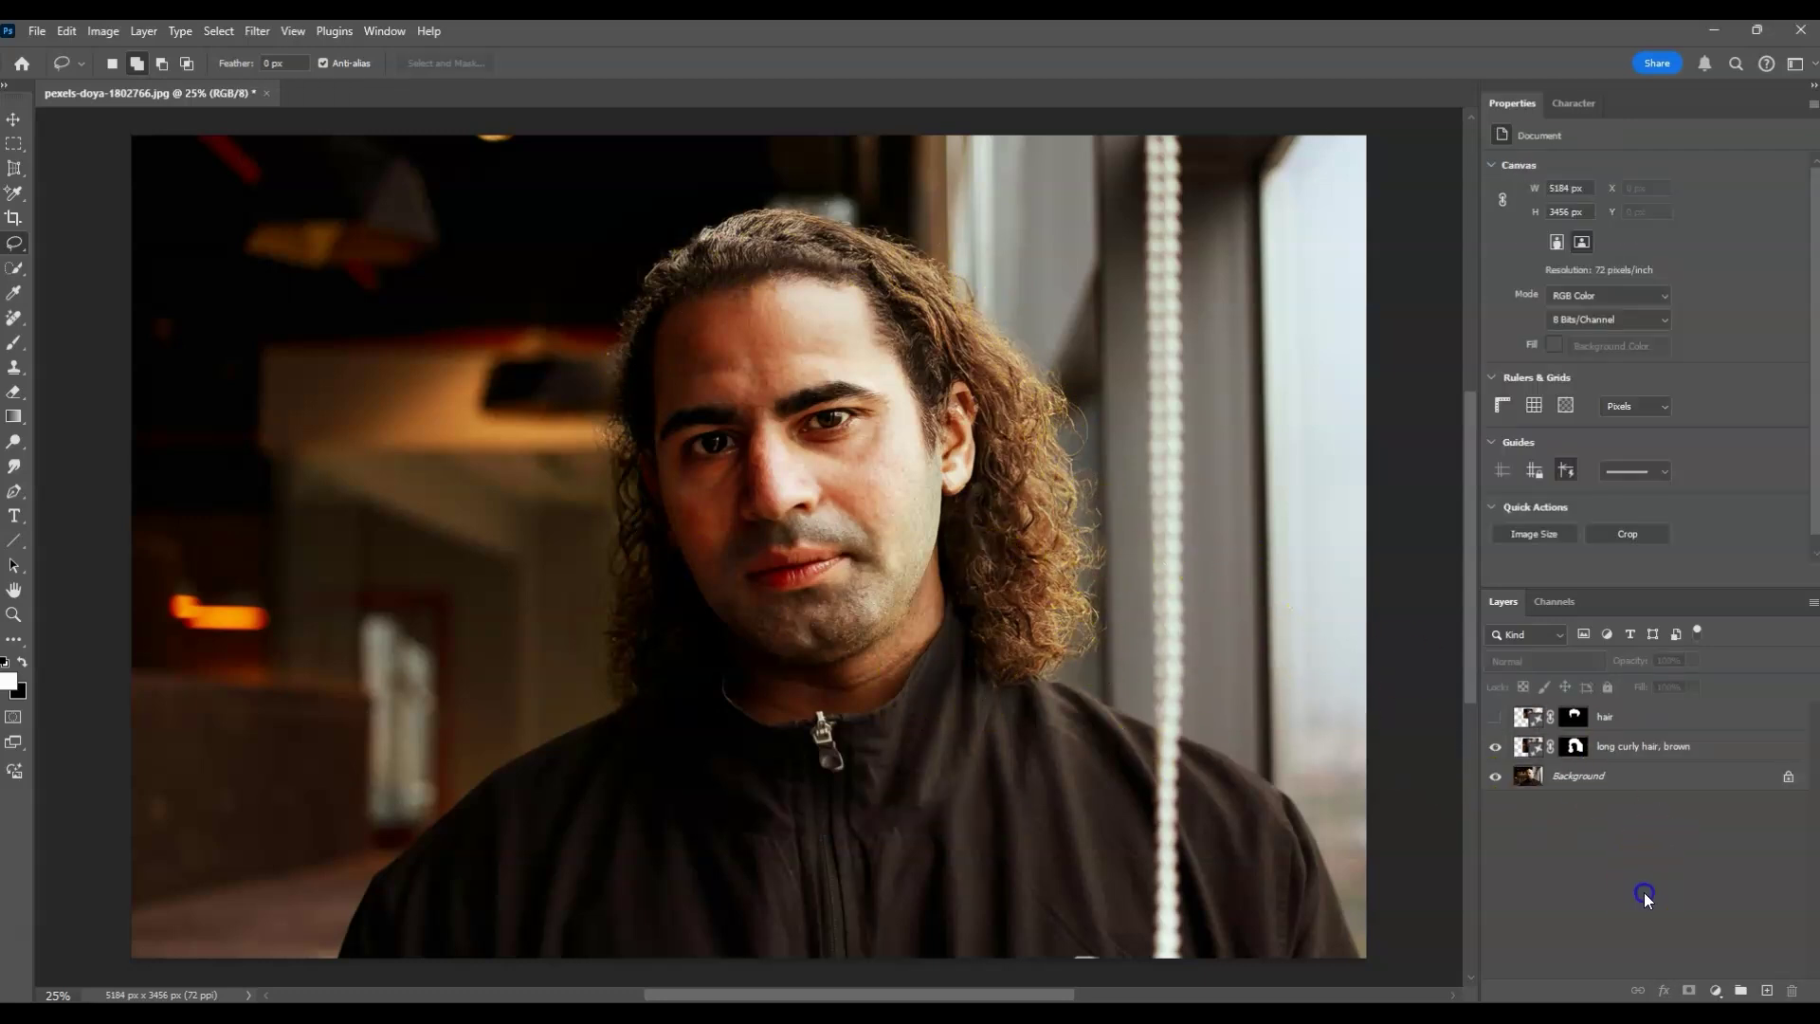
left_click(1497, 749)
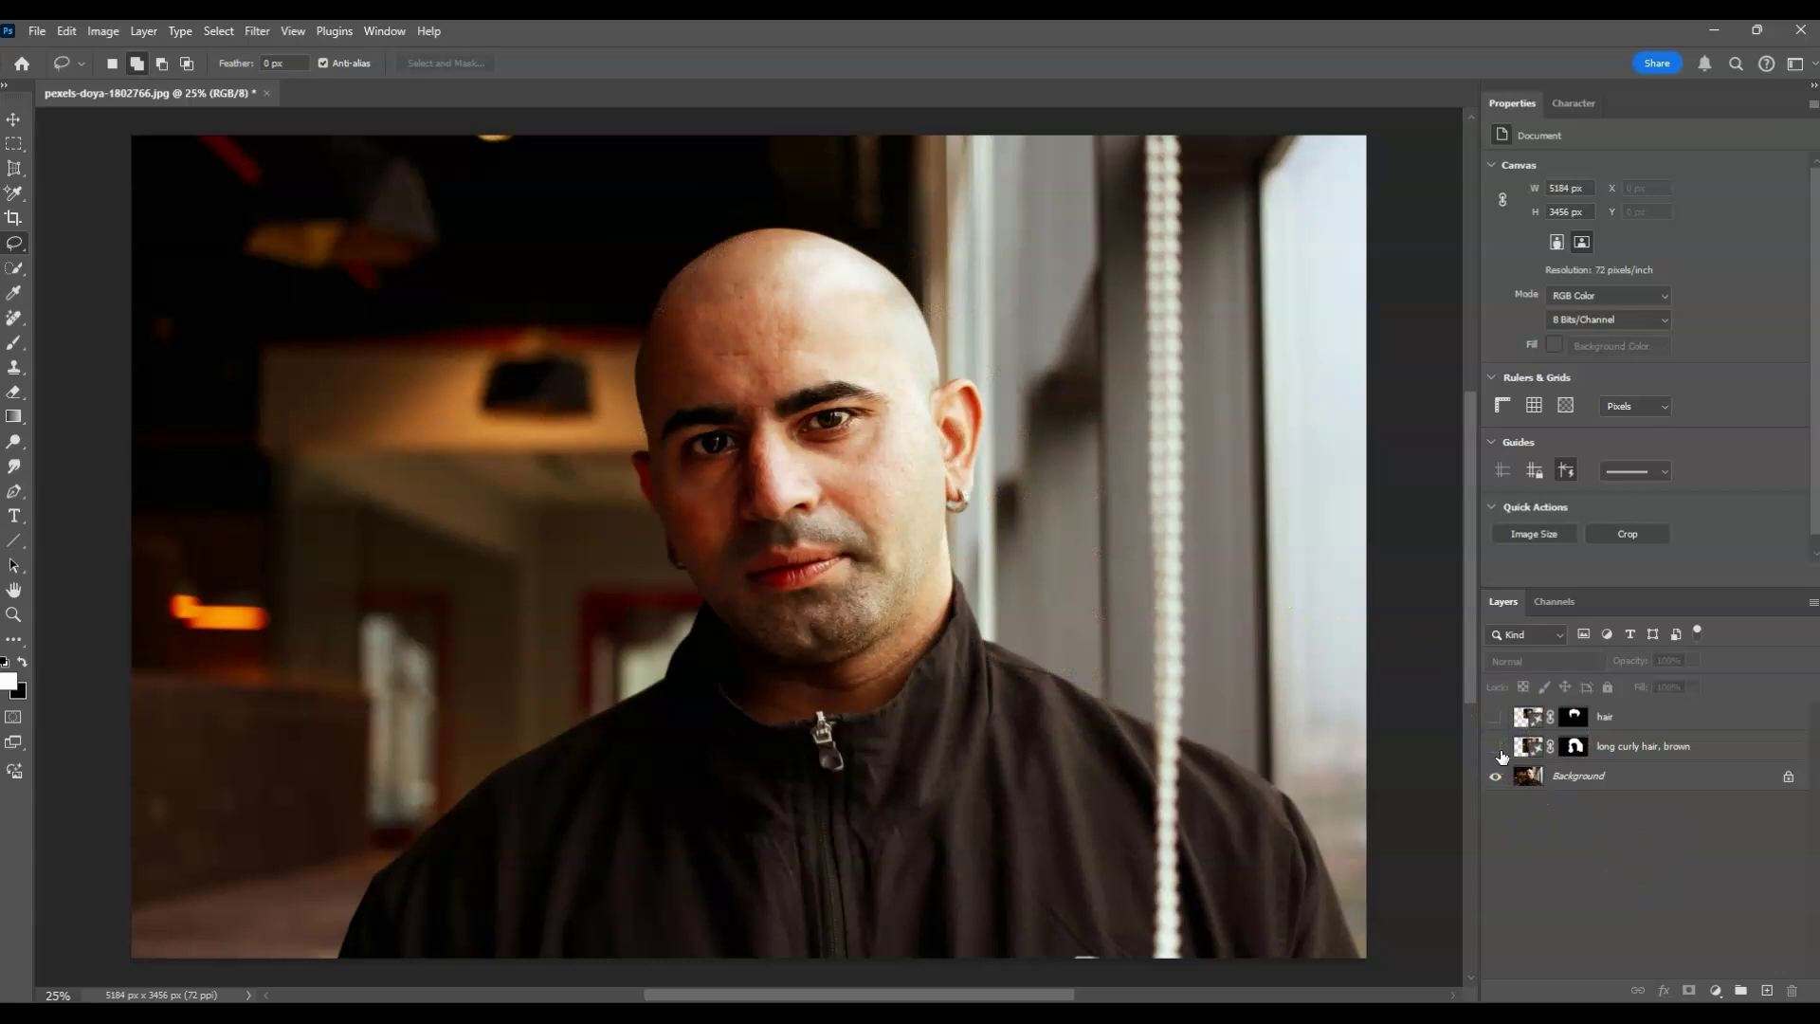
left_click(1500, 754)
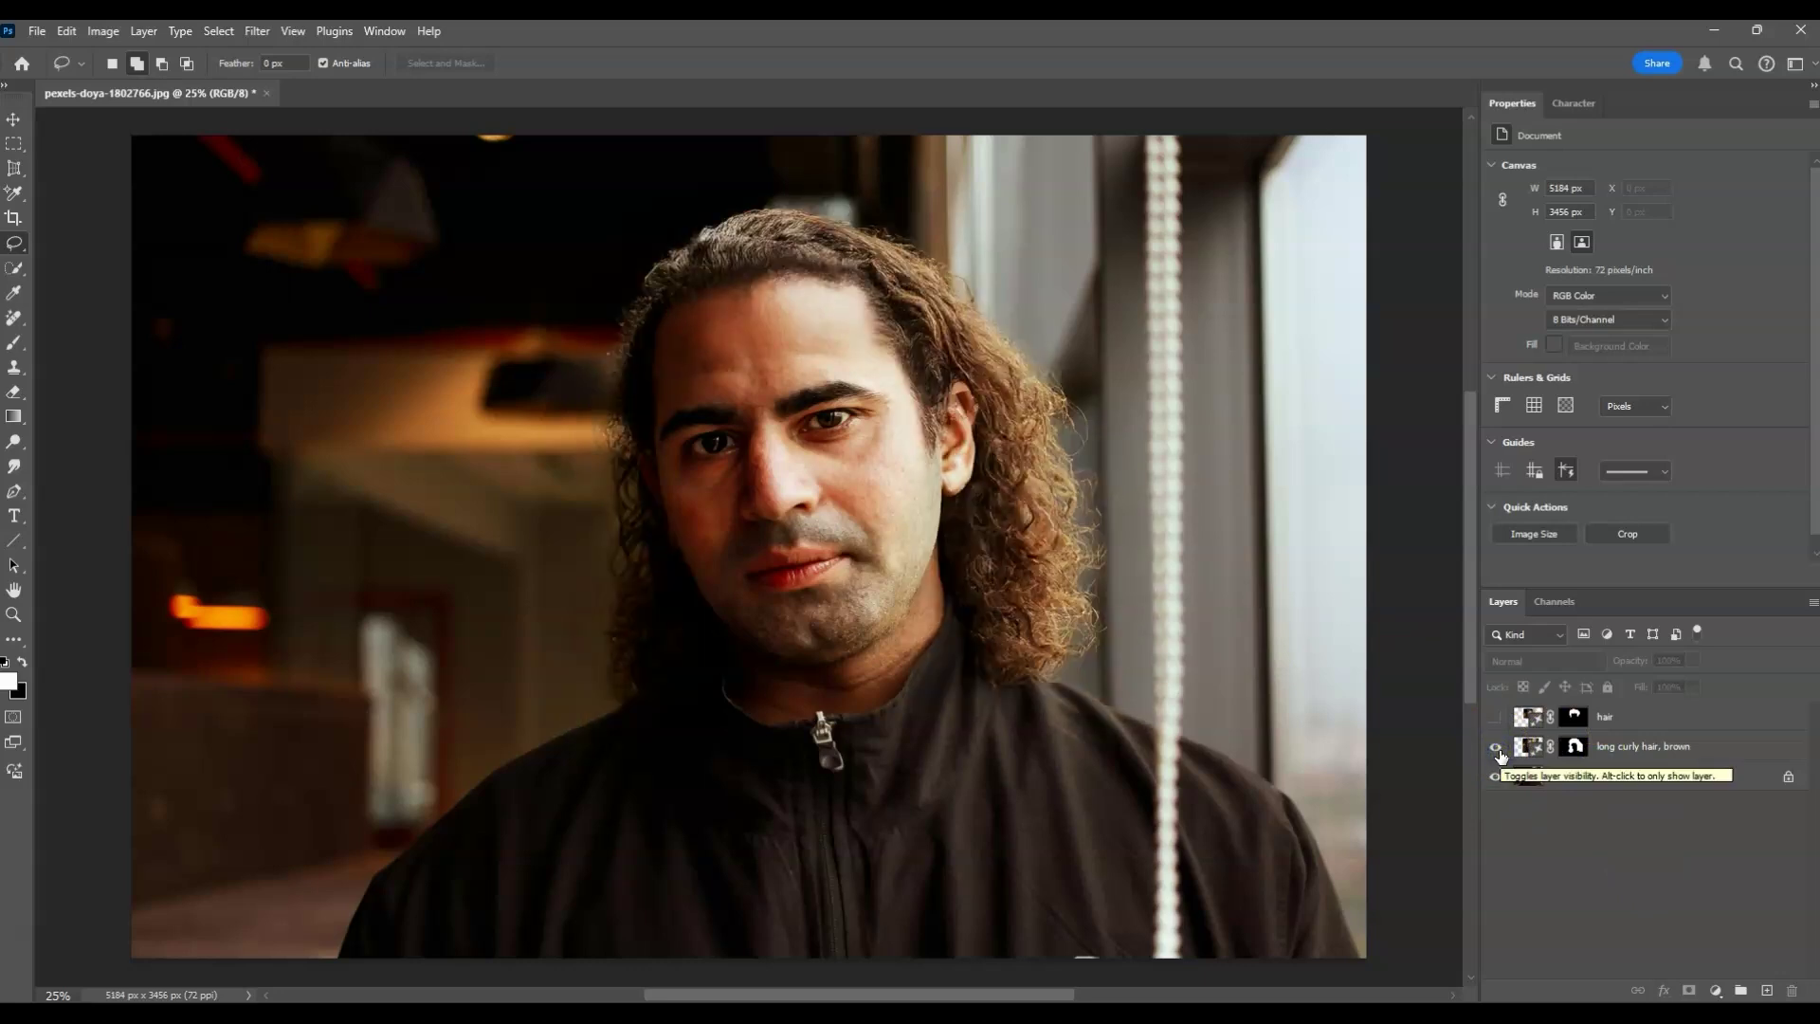